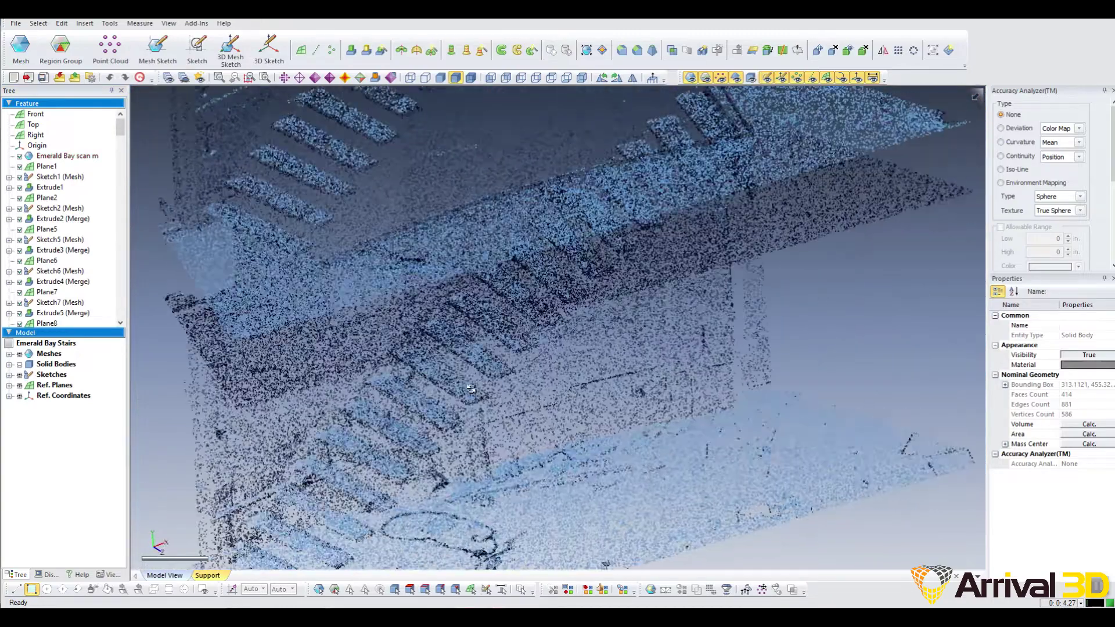
Examine the staircase scan mesh from several angles, closing in on the upper flight's treads and landing edge.
right_click_drag(471, 389, 585, 340)
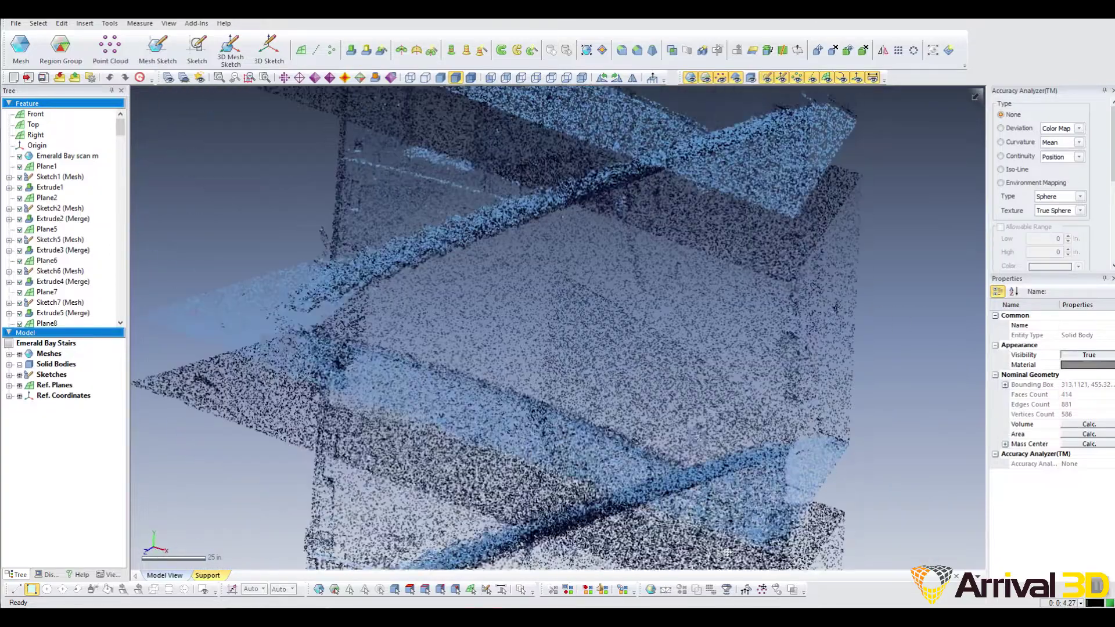
right_click_drag(727, 552, 869, 351)
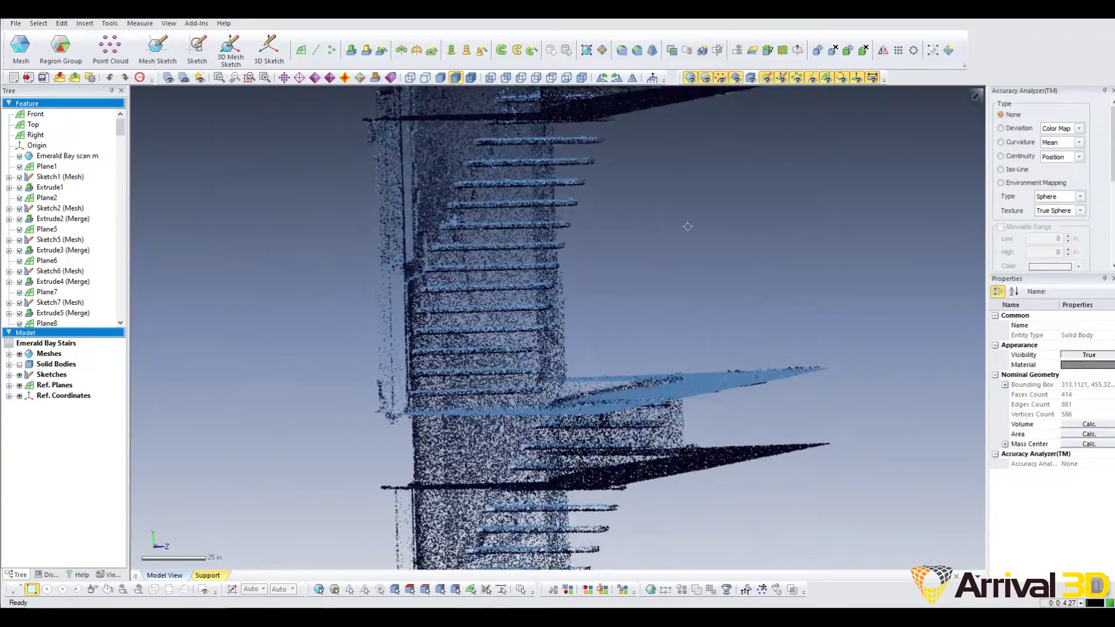
mouse_move(649, 352)
right_mouse_down()
mouse_move(572, 439)
mouse_move(476, 397)
right_mouse_up()
mouse_move(590, 344)
right_mouse_down()
mouse_move(554, 476)
mouse_move(522, 424)
mouse_move(516, 516)
right_mouse_up()
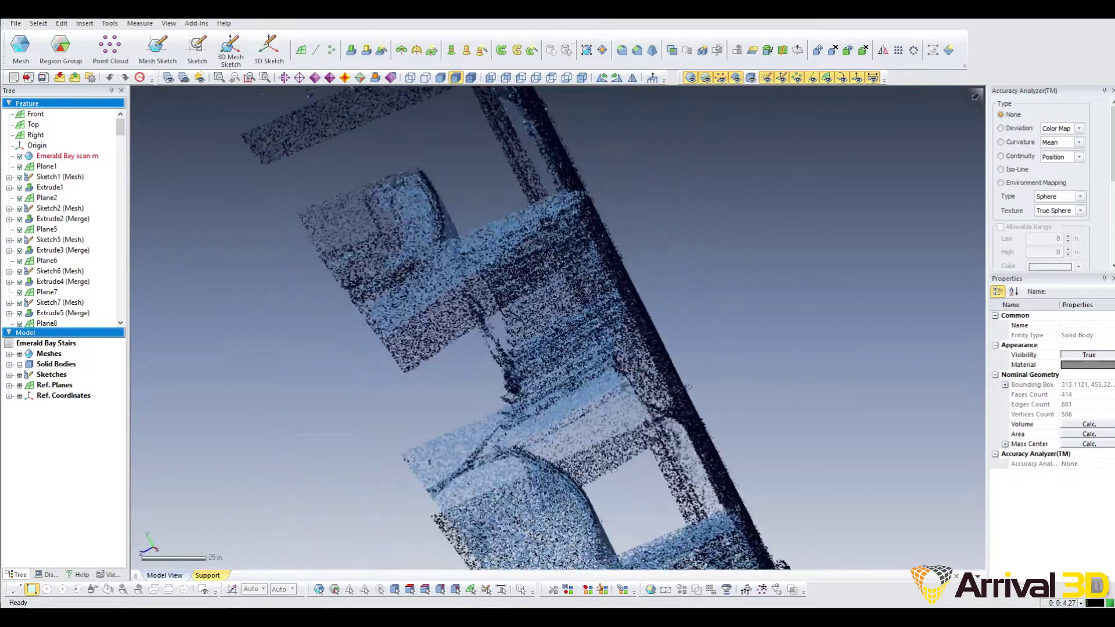
right_click_drag(581, 377, 688, 305)
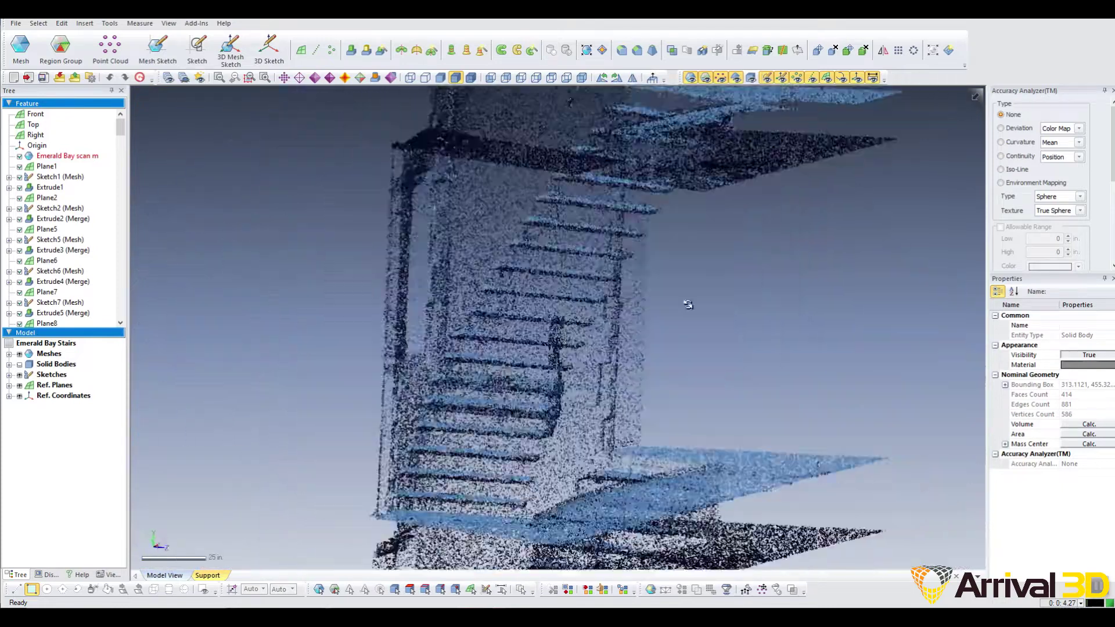
right_click_drag(555, 394, 682, 506)
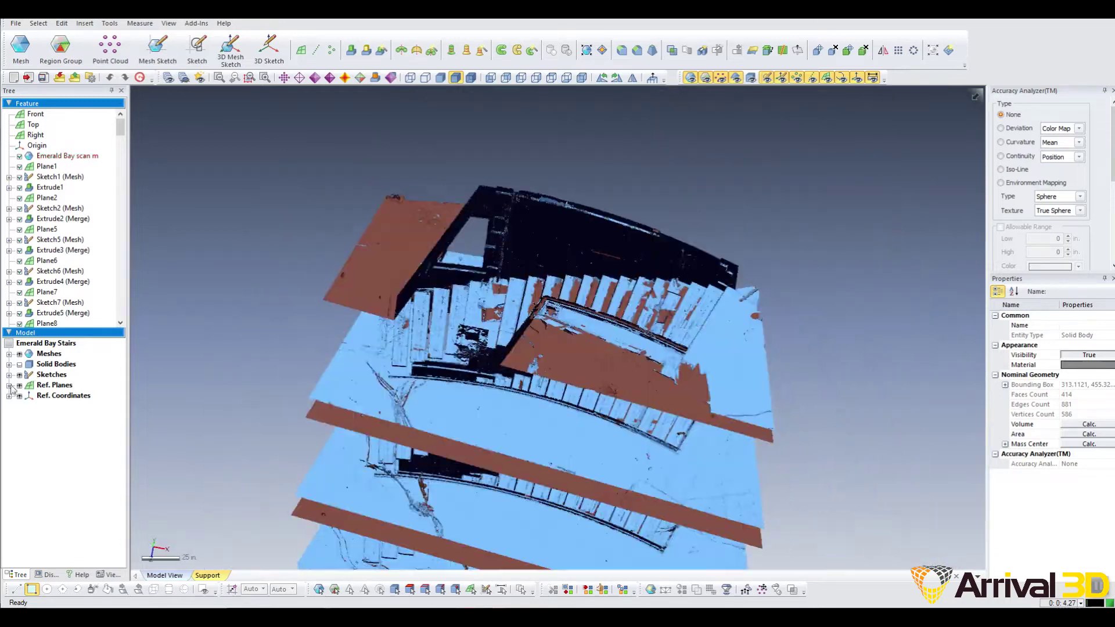
scroll(454, 447, "up", 5)
right_click_drag(472, 459, 570, 335)
scroll(616, 433, "up", 3)
scroll(652, 413, "up", 3)
scroll(578, 345, "down", 3)
Show the solid bodies over the scan mesh and compare the modelled stair treads with it from the side.
left_click(19, 365)
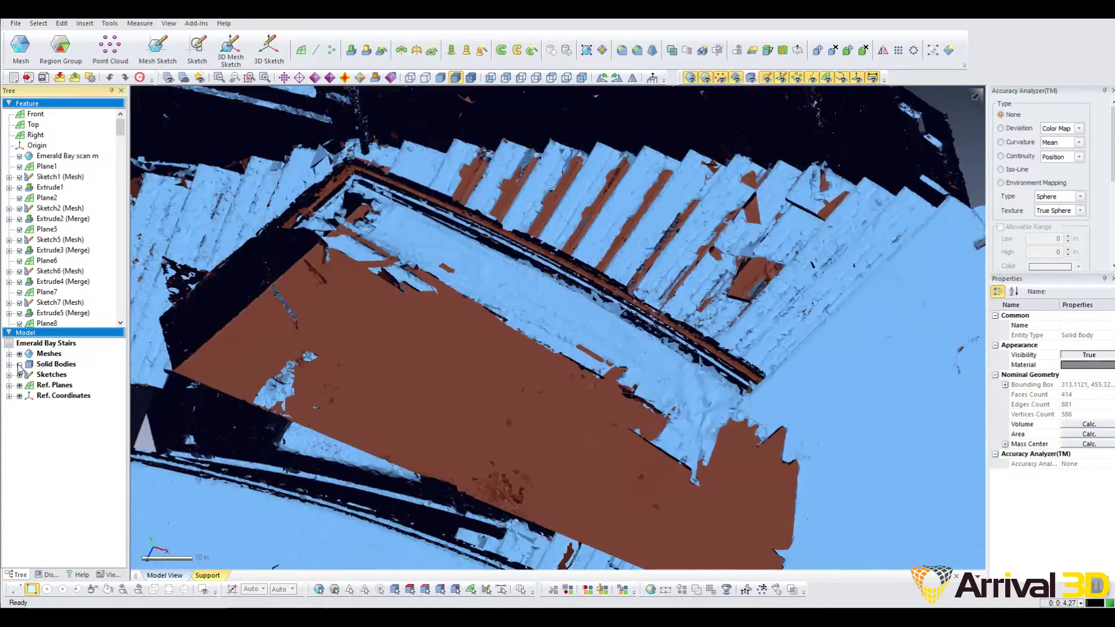
left_click(19, 365)
left_click(20, 365)
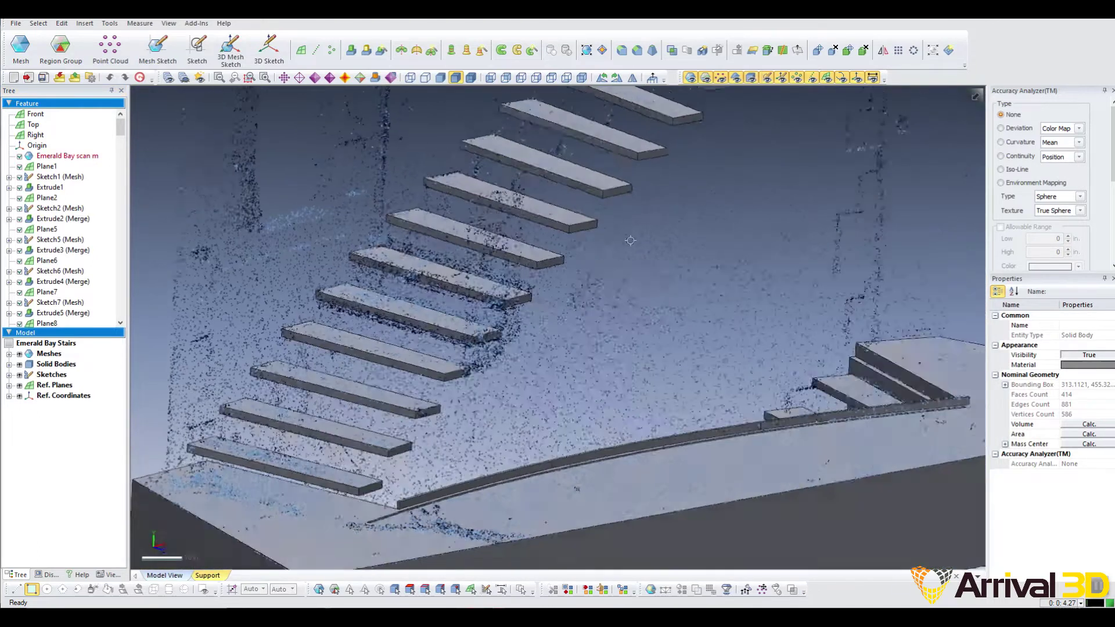
right_click_drag(631, 240, 747, 294)
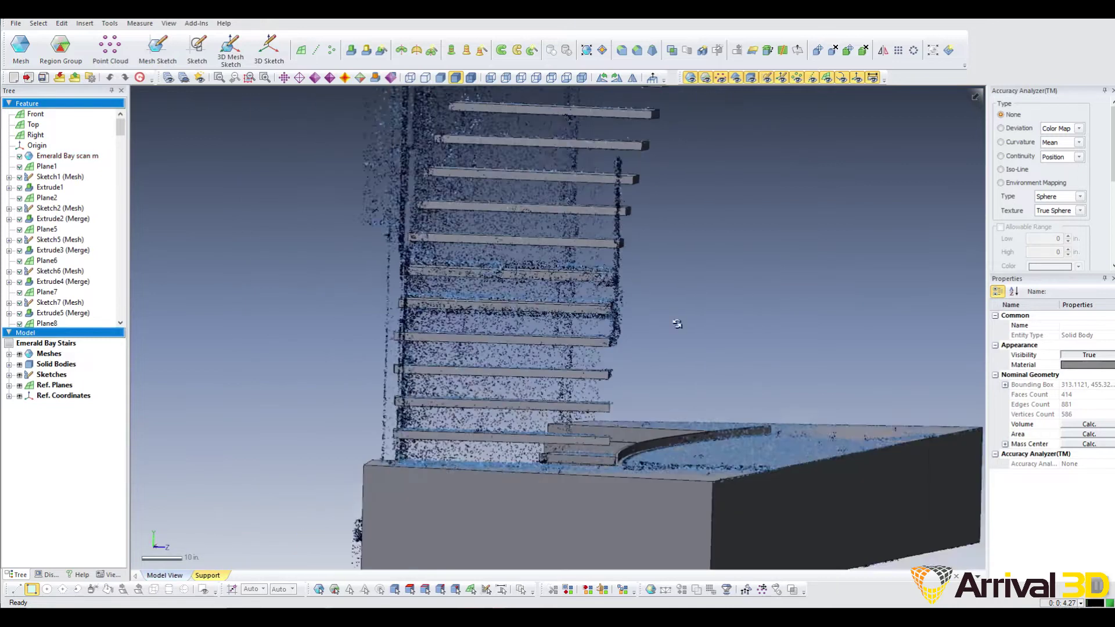
right_click_drag(678, 321, 447, 326)
Compare the end of the landing's curved slot and curb with the scan by toggling the solid bodies' visibility.
left_click(19, 365)
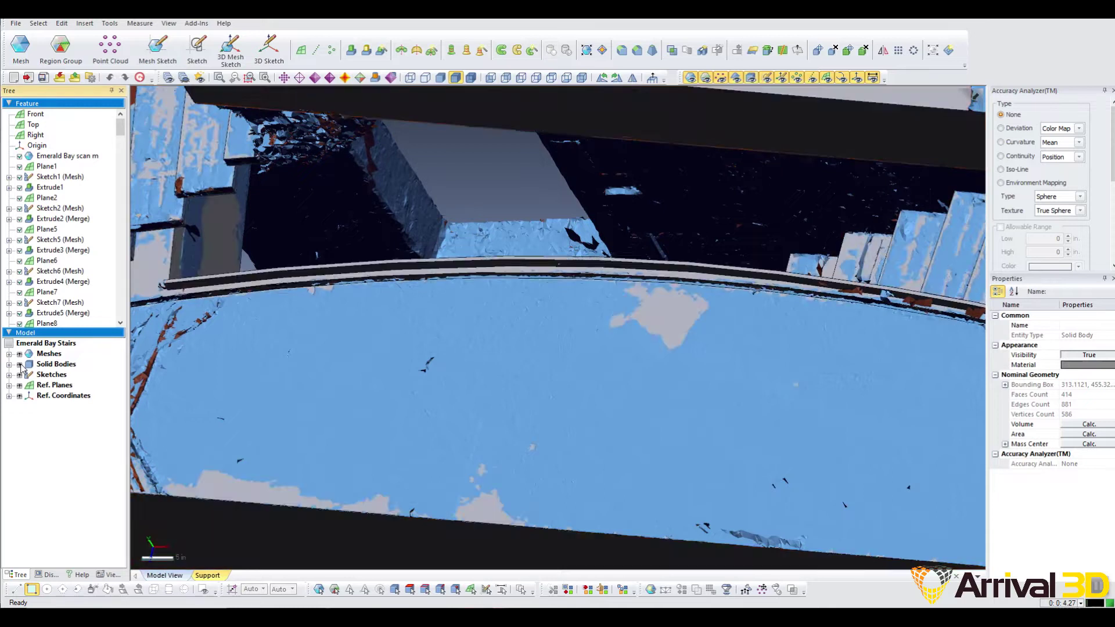
right_click_drag(604, 328, 498, 358)
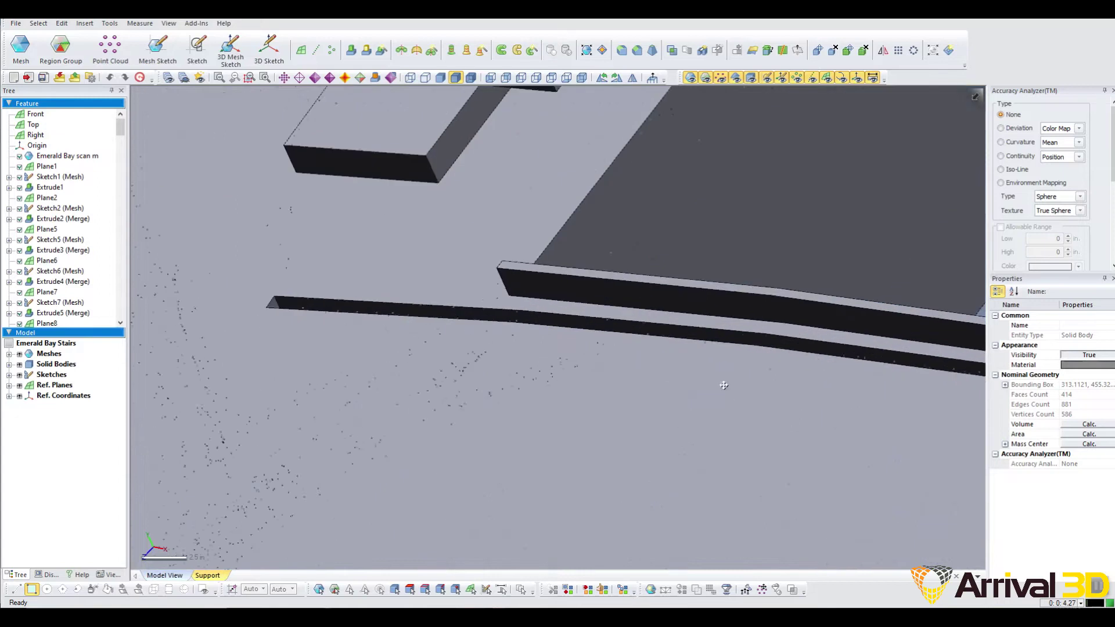
right_click_drag(570, 323, 277, 329)
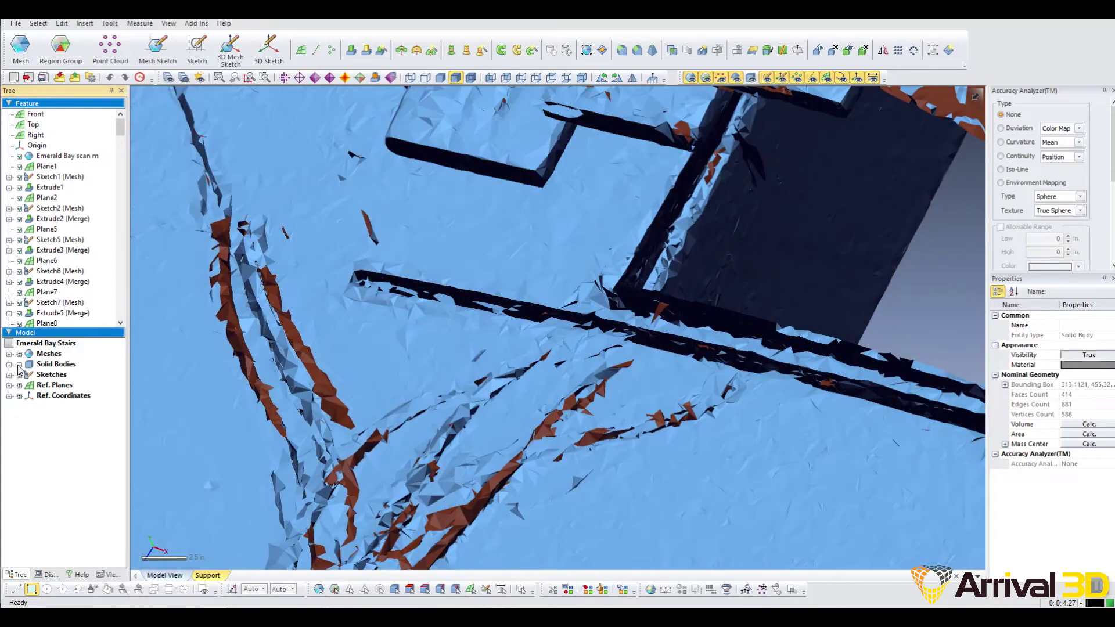
scroll(618, 347, "down", 5)
right_click_drag(859, 429, 494, 250, "ctrl")
scroll(494, 250, "up", 4)
right_click_drag(552, 328, 204, 330)
left_click(20, 365)
left_click(21, 365)
Compare the middle of the landing's curved curb and slot with the scan mesh, with the solid bodies on and off.
scroll(639, 360, "down", 4)
right_click_drag(639, 360, 699, 236)
scroll(501, 290, "down", 3)
right_click_drag(584, 421, 602, 357, "ctrl")
right_click_drag(689, 352, 627, 360)
scroll(627, 360, "up", 4)
right_click_drag(499, 302, 422, 318, "ctrl")
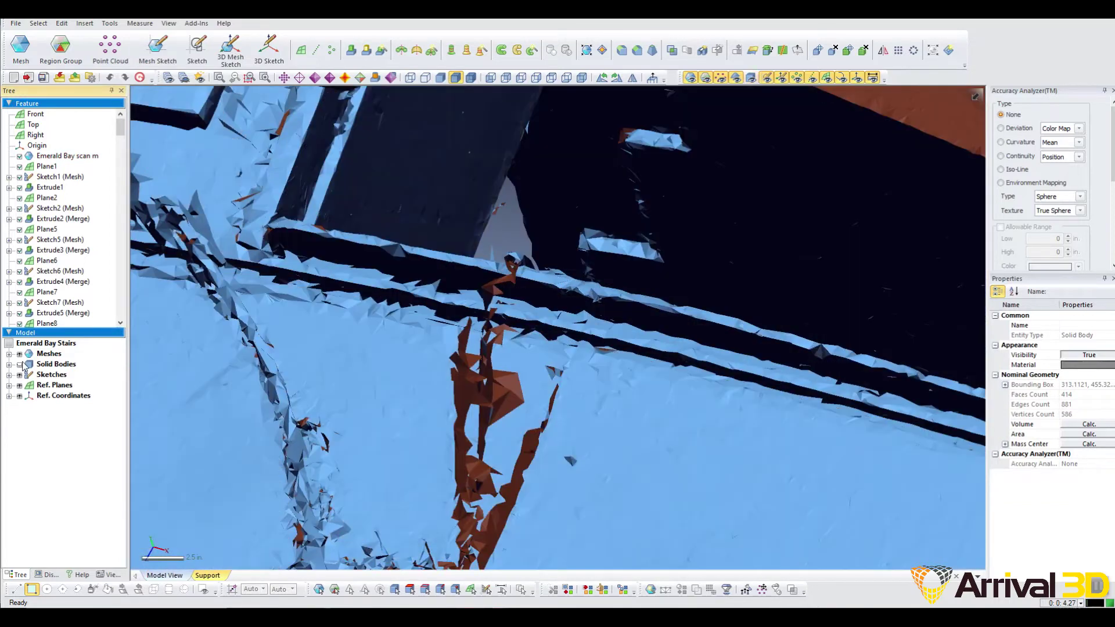
left_click(21, 364)
scroll(157, 314, "down", 3)
right_click_drag(157, 313, 310, 333, "ctrl")
Follow the curved slot along the landing, toggling the solid bodies at each spot to check them against the scan.
left_click(21, 364)
left_click(20, 366)
right_click_drag(952, 388, 232, 225, "ctrl")
left_click(19, 365)
left_click(19, 366)
right_click_drag(947, 407, 485, 82, "ctrl")
left_click(20, 365)
left_click(20, 365)
Examine the stair flights and stacked landings of the whole model, toggling the mesh to compare solids and scan.
scroll(678, 350, "down", 5)
right_click_drag(677, 351, 430, 314)
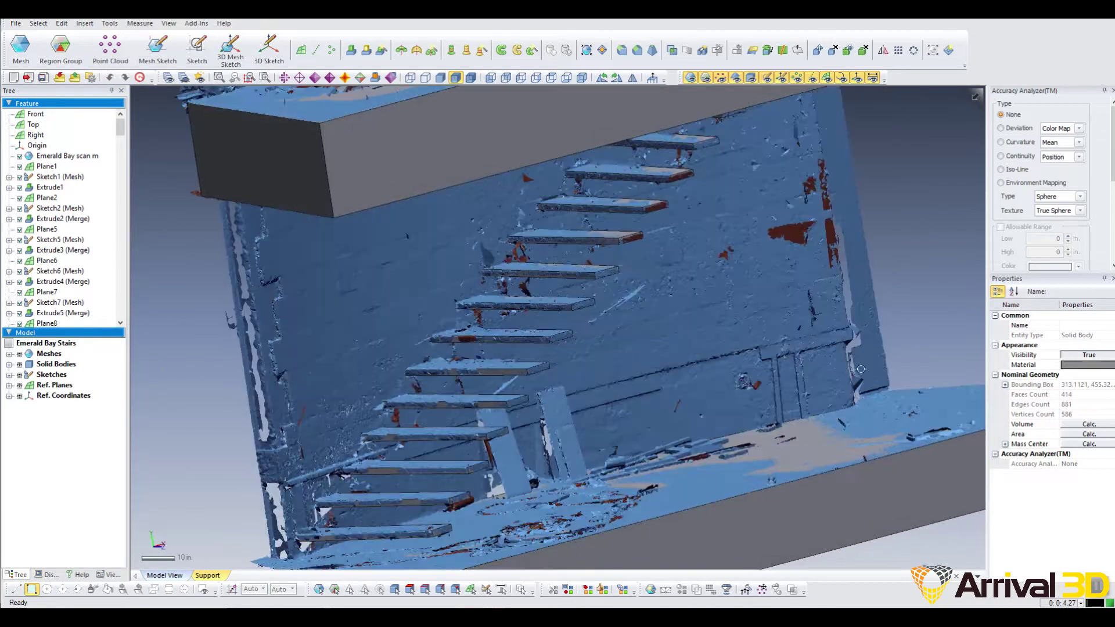
right_click_drag(857, 367, 23, 430)
left_click(19, 355)
left_click(20, 354)
scroll(493, 281, "down", 3)
right_click_drag(493, 281, 728, 378)
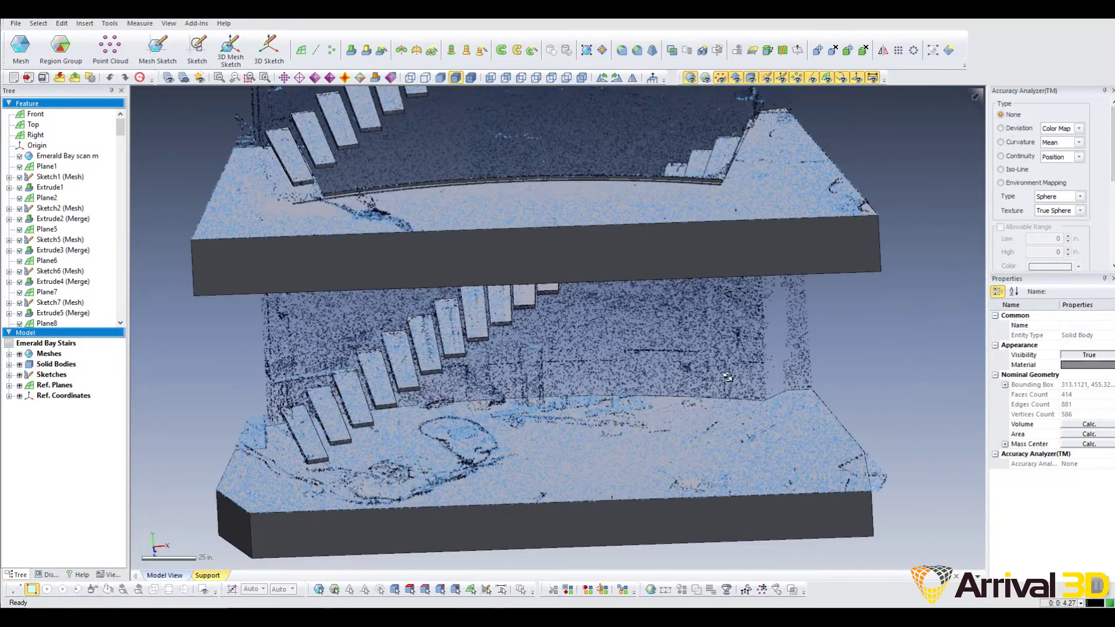
right_click_drag(529, 326, 540, 305)
scroll(540, 305, "down", 4)
right_click_drag(680, 317, 701, 312, "ctrl")
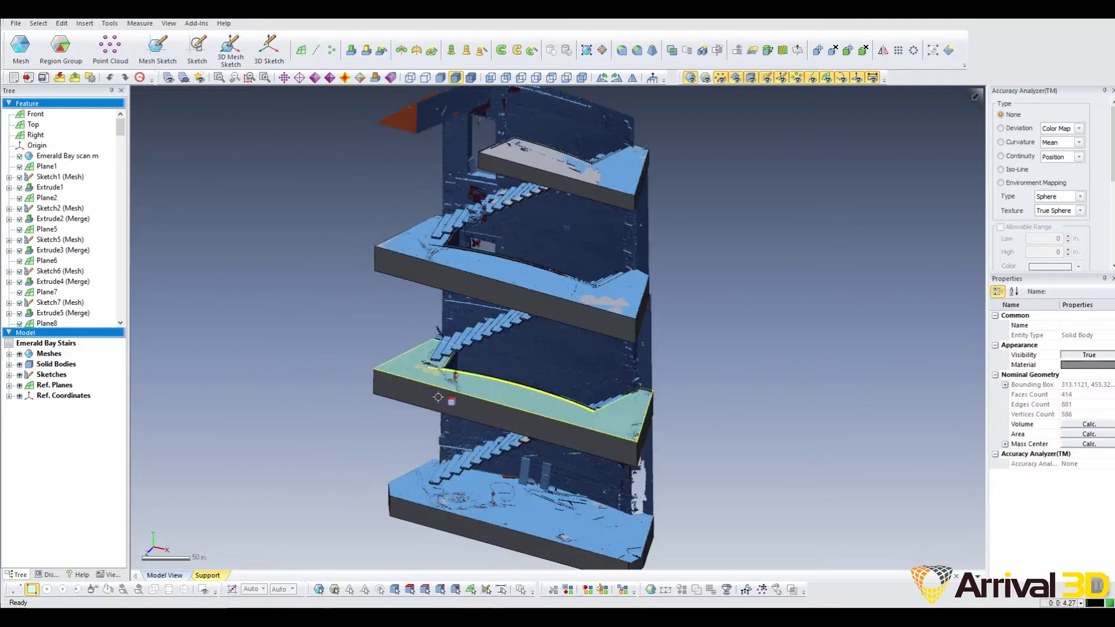
scroll(560, 368, "up", 5)
right_click_drag(560, 368, 639, 380)
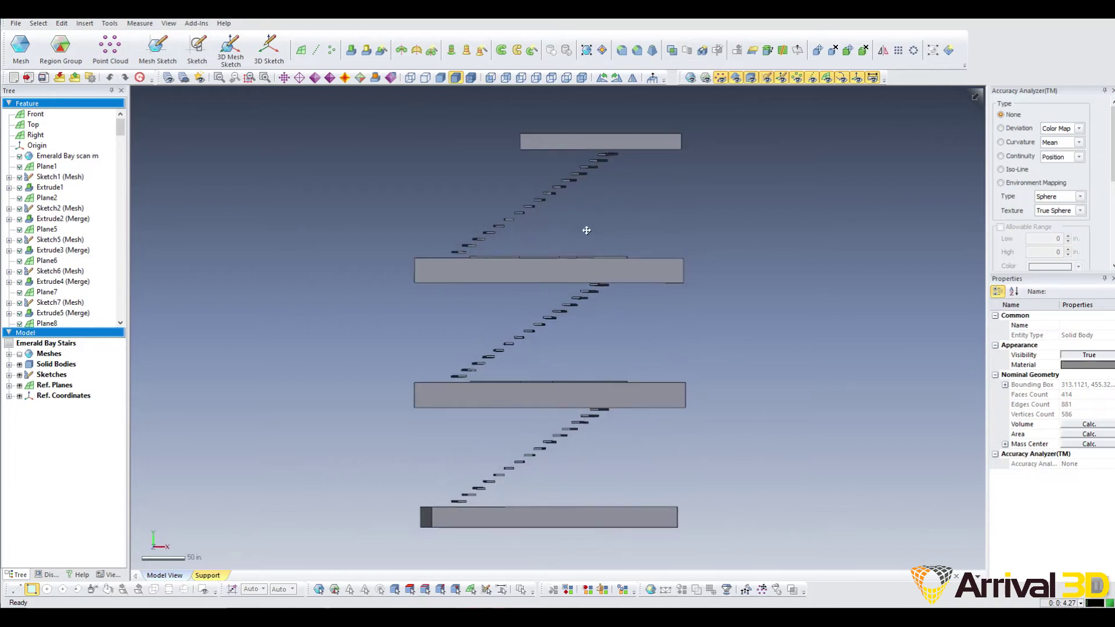
left_click(19, 355)
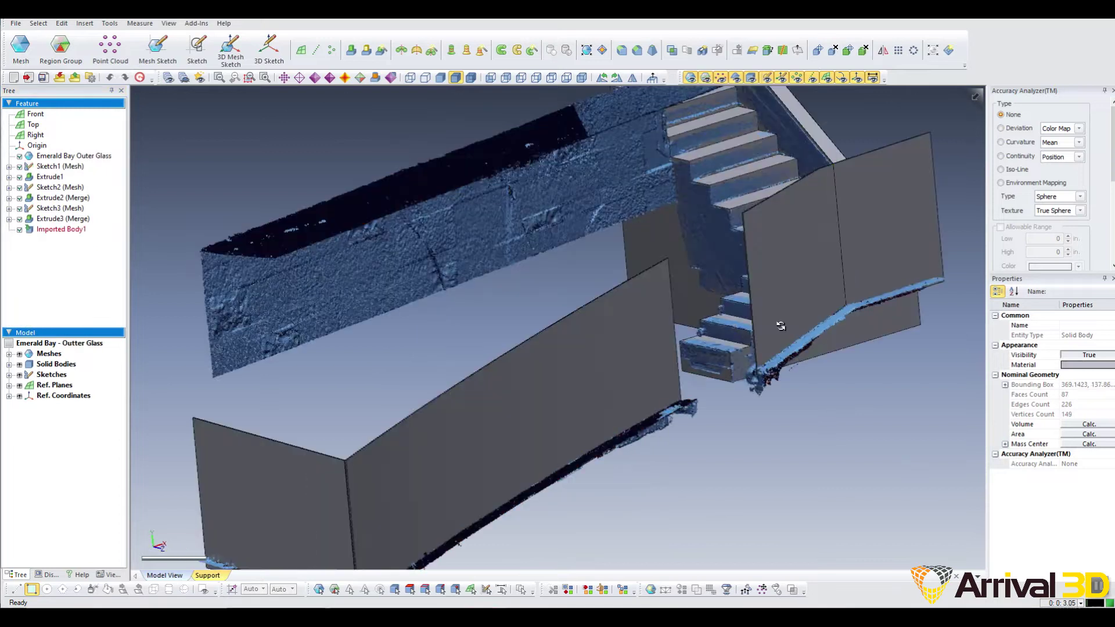
Orbit around the Emerald Bay outer glass model and set it to the top view.
right_click_drag(860, 325, 737, 304)
scroll(836, 361, "down", 5)
right_click_drag(836, 360, 689, 309)
left_click(550, 79)
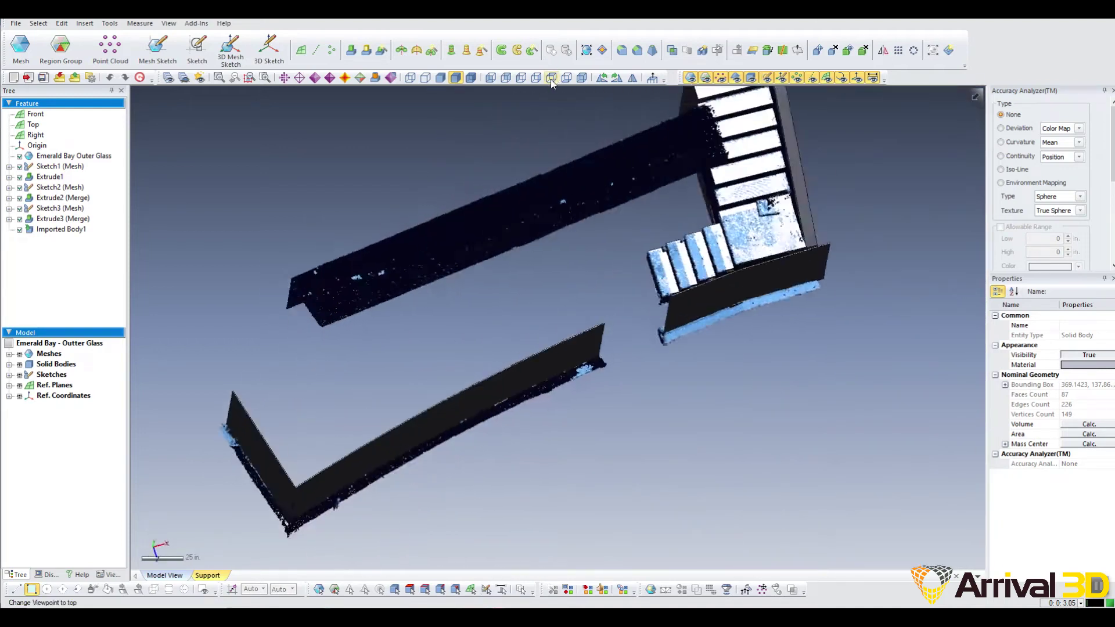
right_click_drag(534, 107, 544, 119, "ctrl")
Compare the outer glass panels and stairs with the scan in top view by toggling the mesh and the solid bodies.
left_click(19, 354)
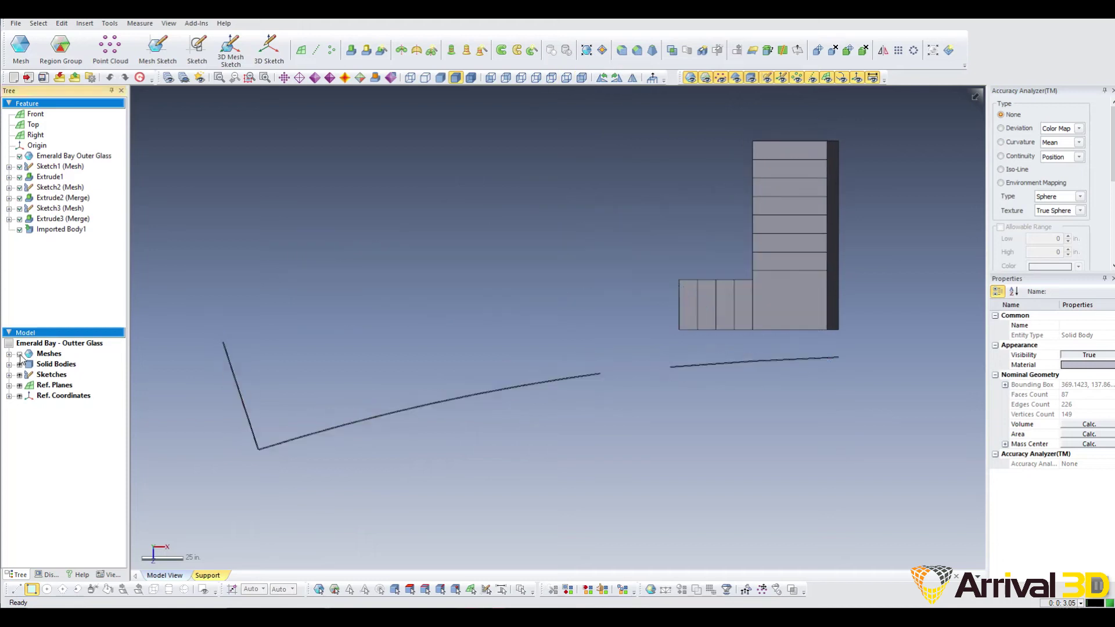
left_click(20, 354)
left_click(21, 355)
left_click(20, 354)
left_click(20, 365)
left_click(21, 365)
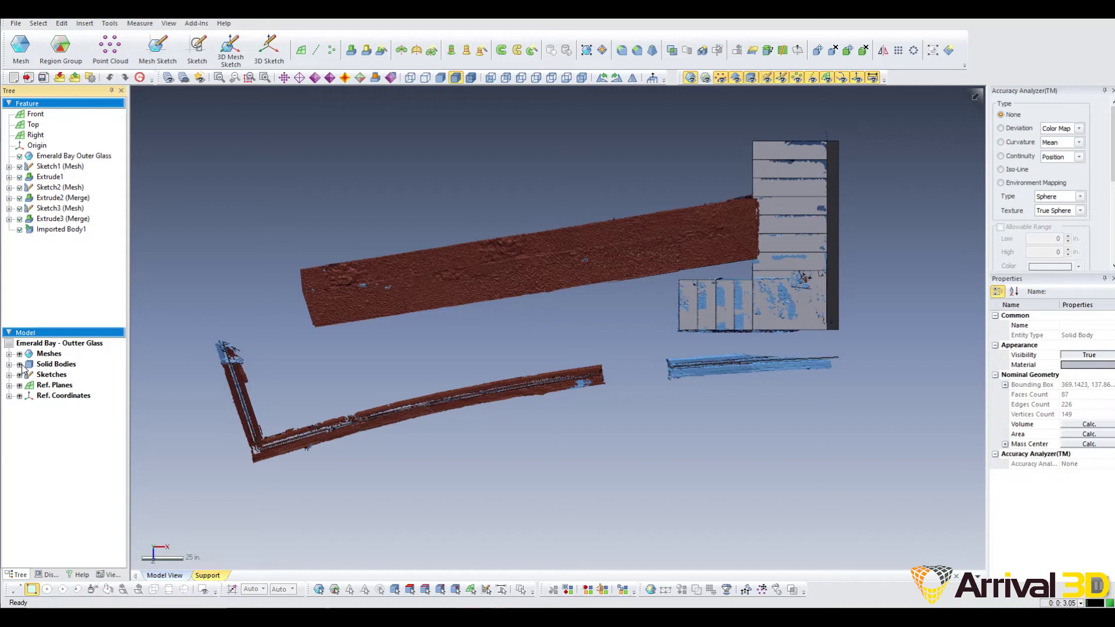
left_click(20, 365)
left_click(20, 365)
View the outer glass model from both sides and at an angle, toggling the solid bodies against the scan.
left_click(531, 80)
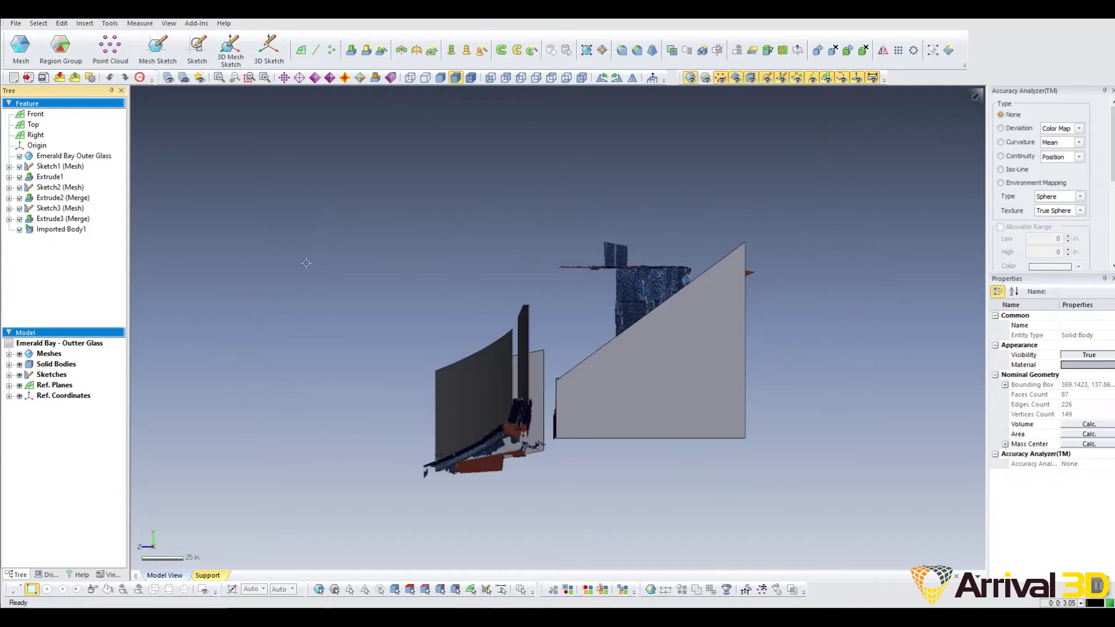
left_click(633, 78)
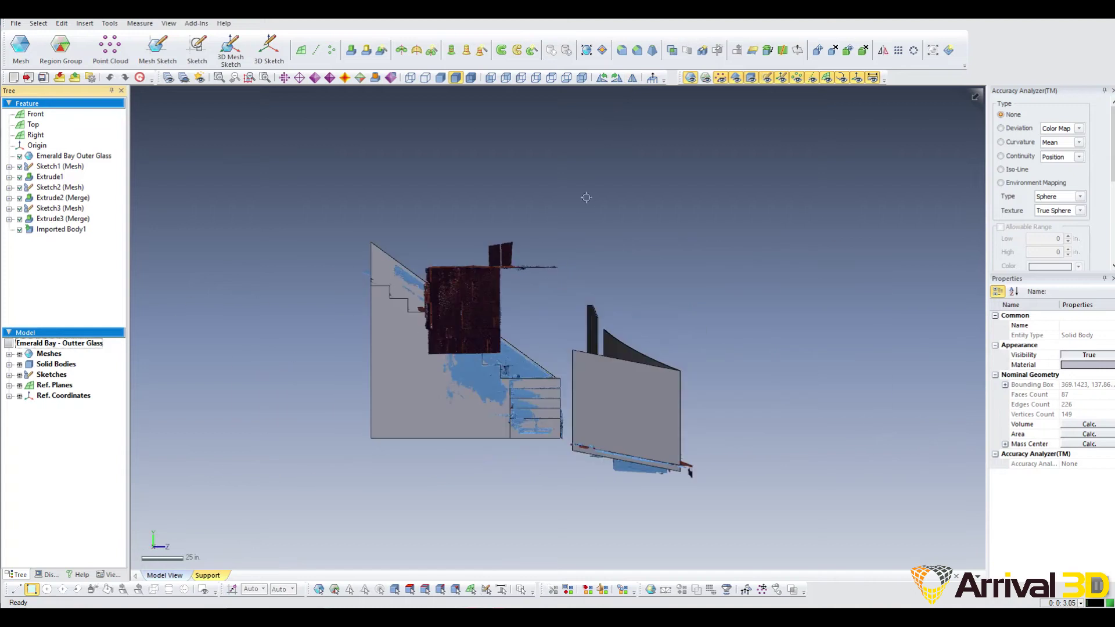
right_click_drag(634, 207, 249, 328)
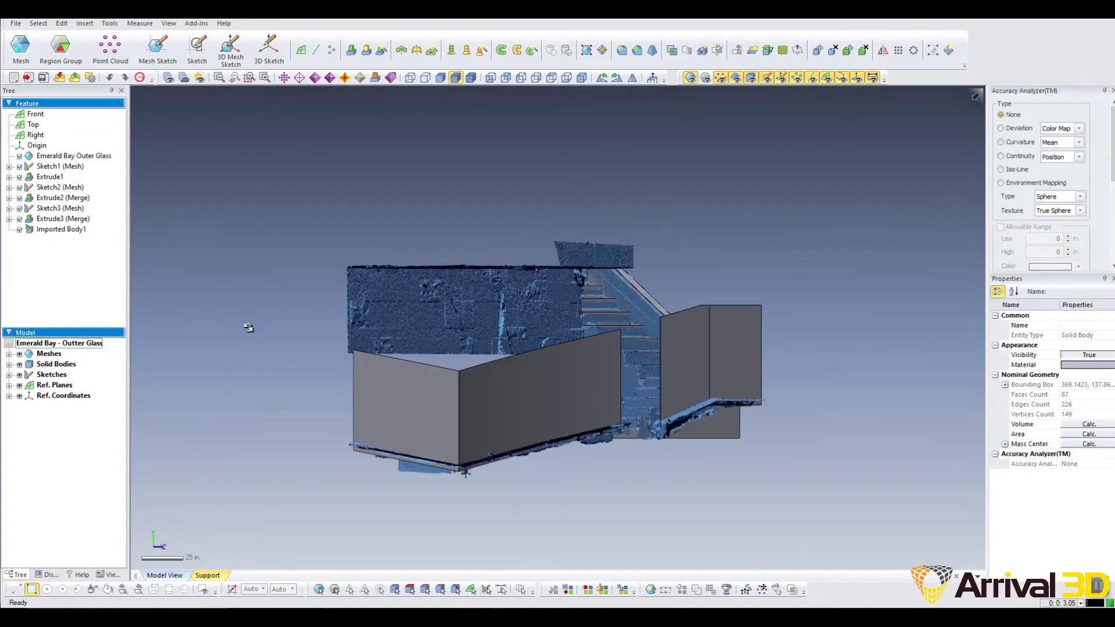
left_click(20, 366)
left_click(20, 366)
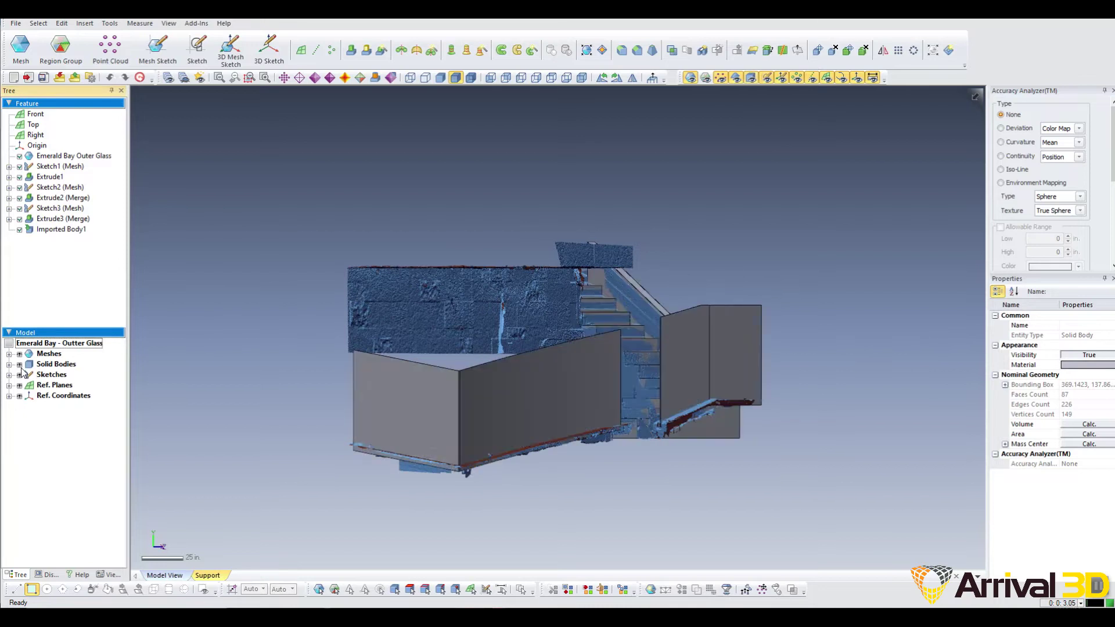
left_click(21, 366)
left_click(21, 366)
Compare the outer glass solids with the scan from a raised angle, then hide the mesh and orbit the solids.
right_click_drag(494, 220, 736, 391)
left_click(20, 366)
left_click(20, 366)
right_click_drag(347, 247, 729, 364)
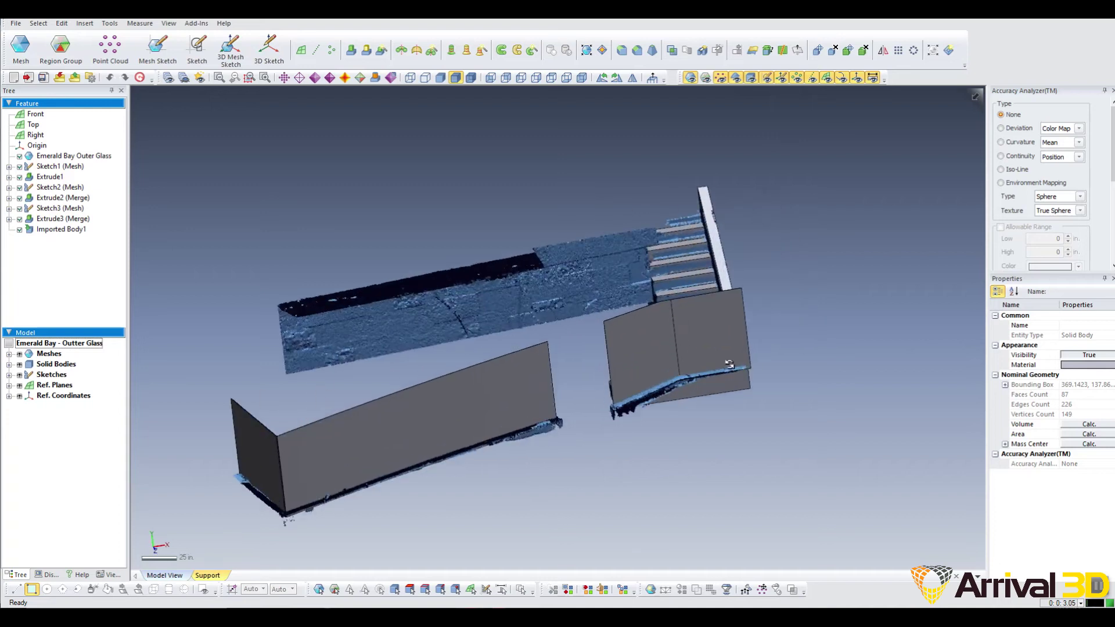
left_click(19, 355)
right_click_drag(441, 407, 639, 482)
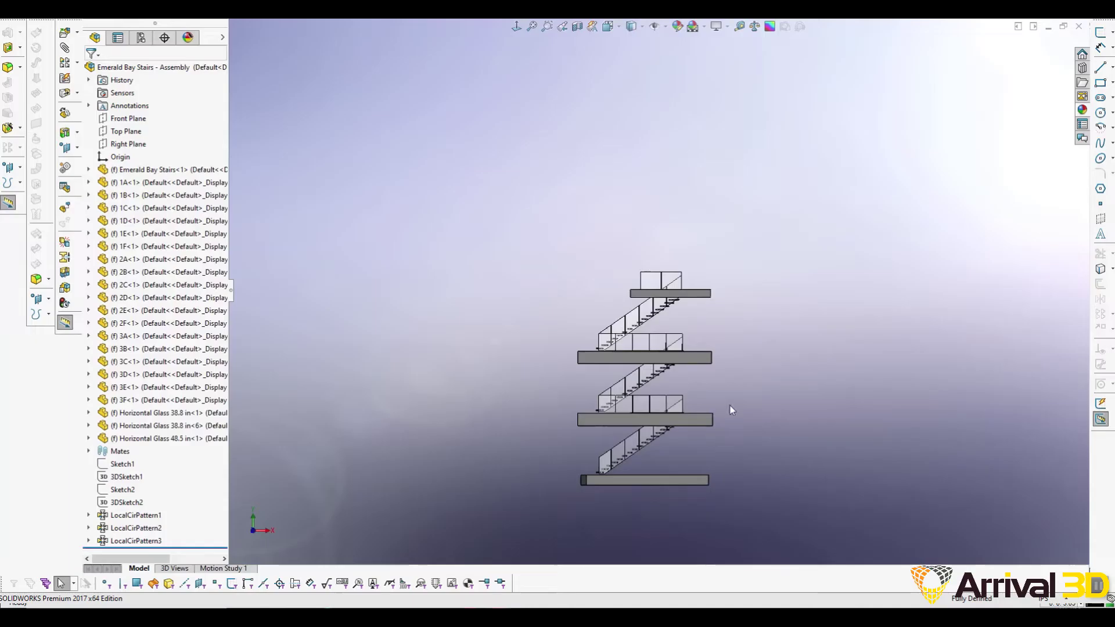
Switch to the Emerald Bay Stairs assembly in SOLIDWORKS and examine the lower flight's treads, standoff holes and glass panels.
scroll(689, 407, "down", 10)
scroll(605, 169, "down", 2)
middle_click_drag(606, 168, 735, 400, "ctrl")
middle_click_drag(546, 291, 659, 295)
scroll(533, 331, "down", 8)
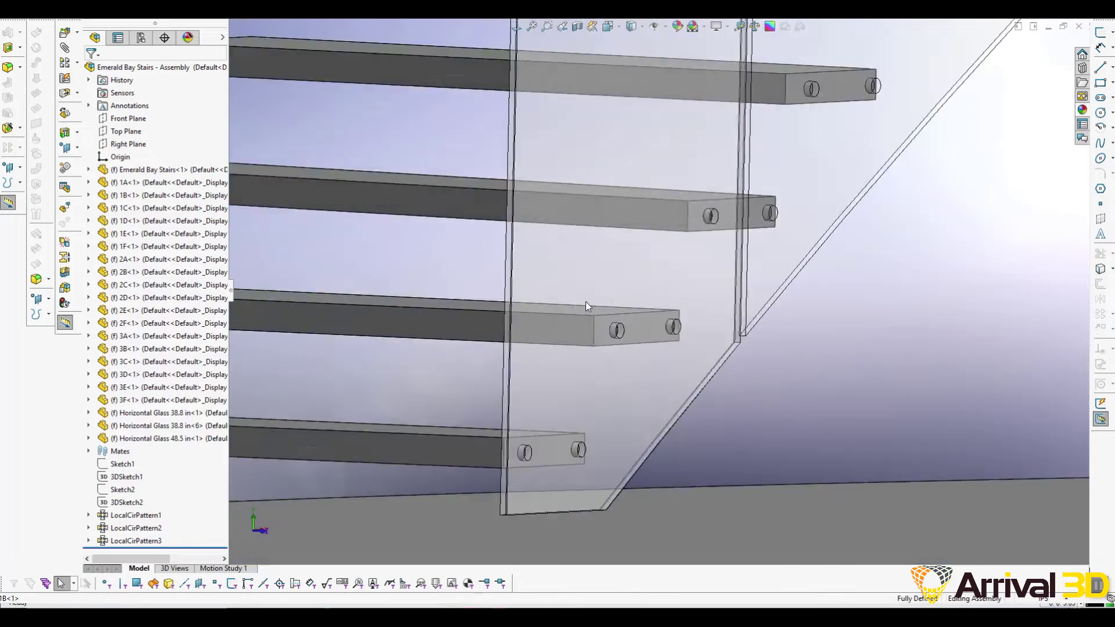
middle_click_drag(591, 302, 486, 312)
middle_click_drag(734, 343, 639, 340)
scroll(715, 335, "down", 6)
scroll(665, 319, "up", 9)
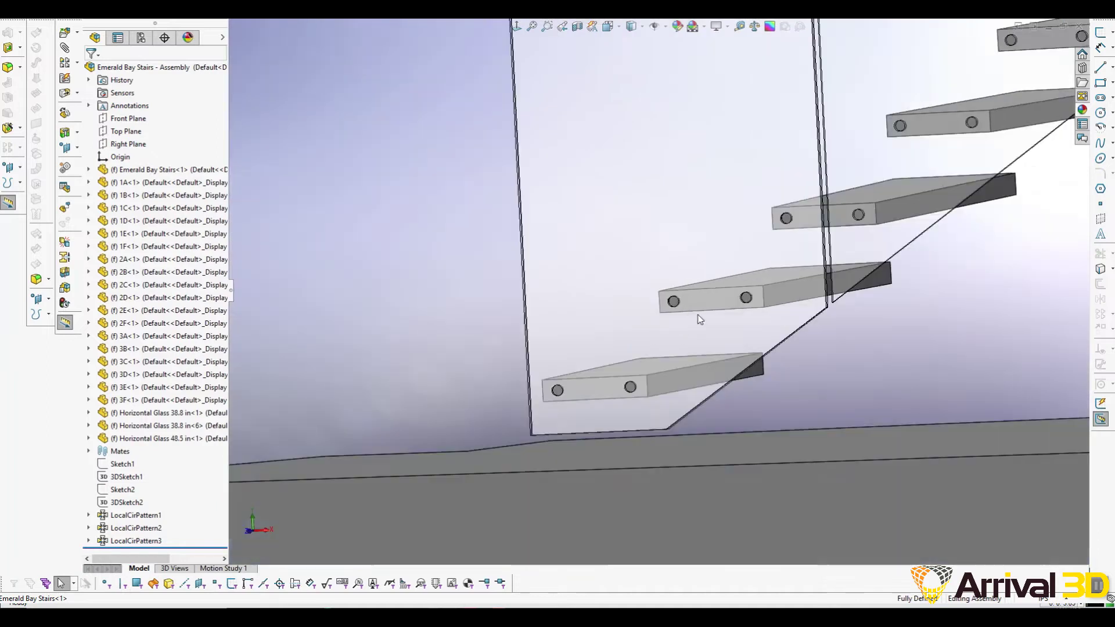
middle_click_drag(770, 305, 837, 317)
middle_click_drag(692, 309, 511, 438, "ctrl")
middle_click_drag(813, 429, 662, 412)
Examine how the horizontal glass panels sit in the landing's curved slot and meet one another.
scroll(779, 392, "up", 3)
middle_click_drag(813, 370, 789, 325, "ctrl")
scroll(792, 281, "up", 2)
scroll(837, 174, "down", 6)
scroll(768, 322, "up", 5)
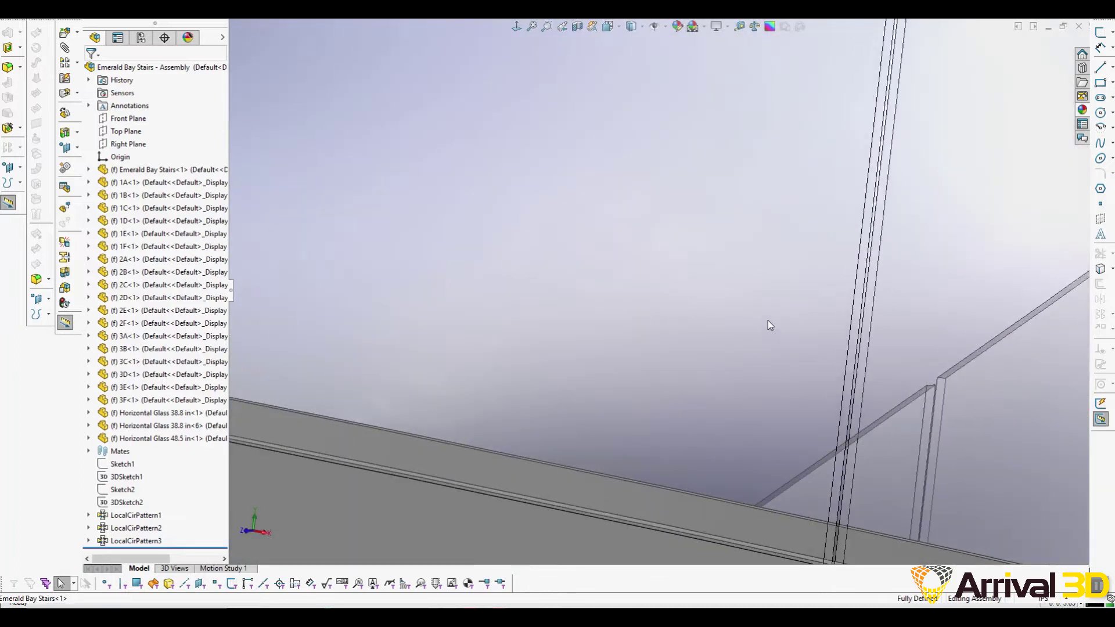
middle_click_drag(761, 322, 814, 384)
scroll(858, 340, "down", 6)
scroll(764, 305, "up", 6)
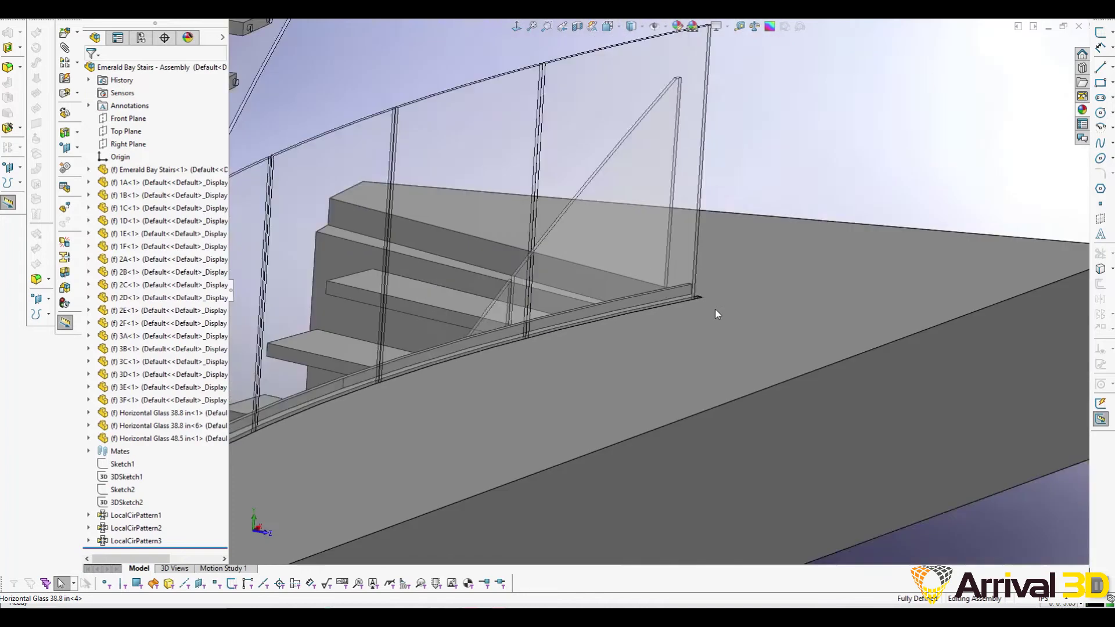
Inspect the landing's glass railing and its surrounding steps from several angles, close up and from farther away.
middle_click_drag(953, 301, 821, 86)
scroll(565, 314, "down", 4)
scroll(565, 310, "up", 3)
scroll(789, 298, "up", 3)
scroll(762, 261, "down", 3)
scroll(762, 260, "up", 2)
middle_click_drag(832, 287, 1034, 309)
middle_click_drag(891, 300, 866, 231)
scroll(897, 310, "up", 3)
scroll(866, 231, "down", 2)
scroll(866, 231, "up", 5)
scroll(771, 260, "down", 4)
middle_click_drag(814, 288, 790, 315)
scroll(774, 294, "up", 5)
Examine the stair assembly in the right and top standard views, fitting it to the window and looking closer.
key("ctrl+4")
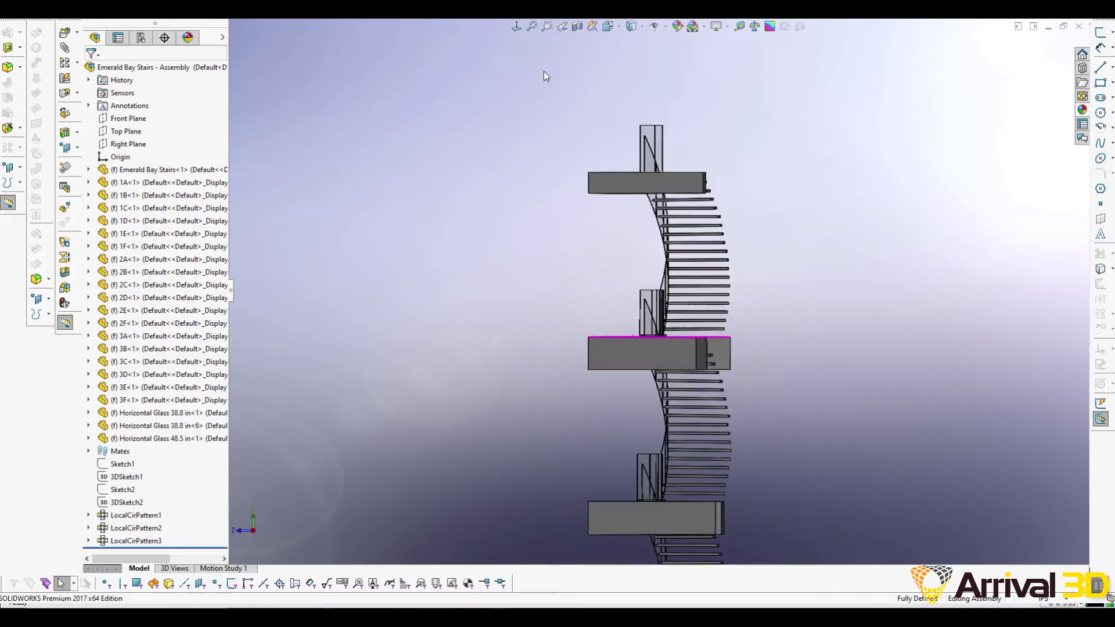
scroll(799, 245, "down", 3)
scroll(758, 193, "up", 3)
scroll(757, 193, "up", 4)
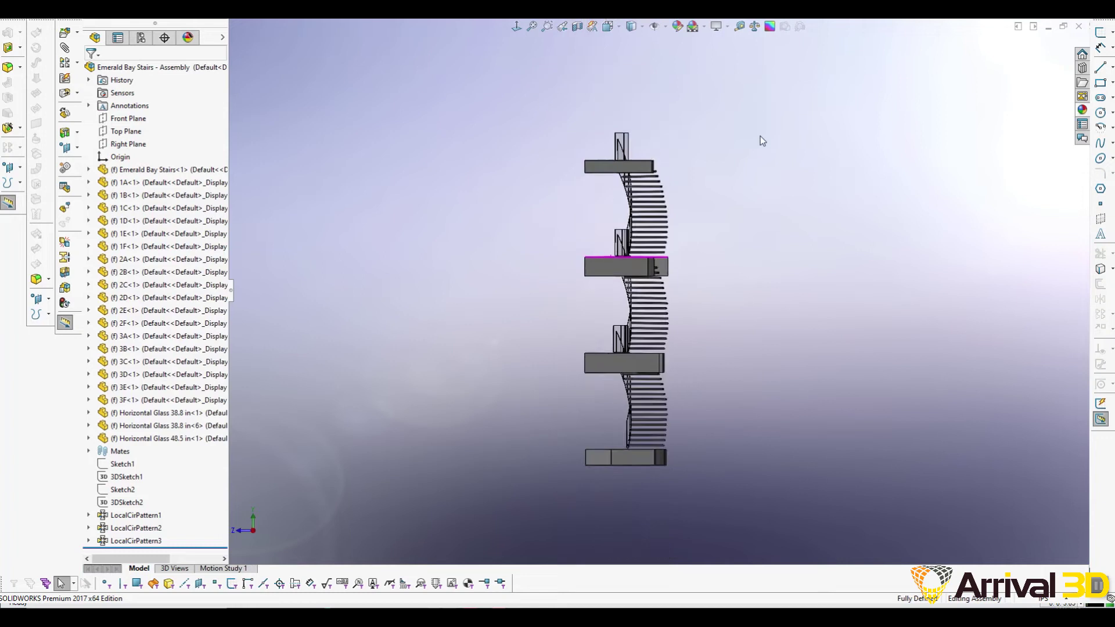
scroll(777, 85, "down", 3)
key("ctrl+1")
key("ctrl+5")
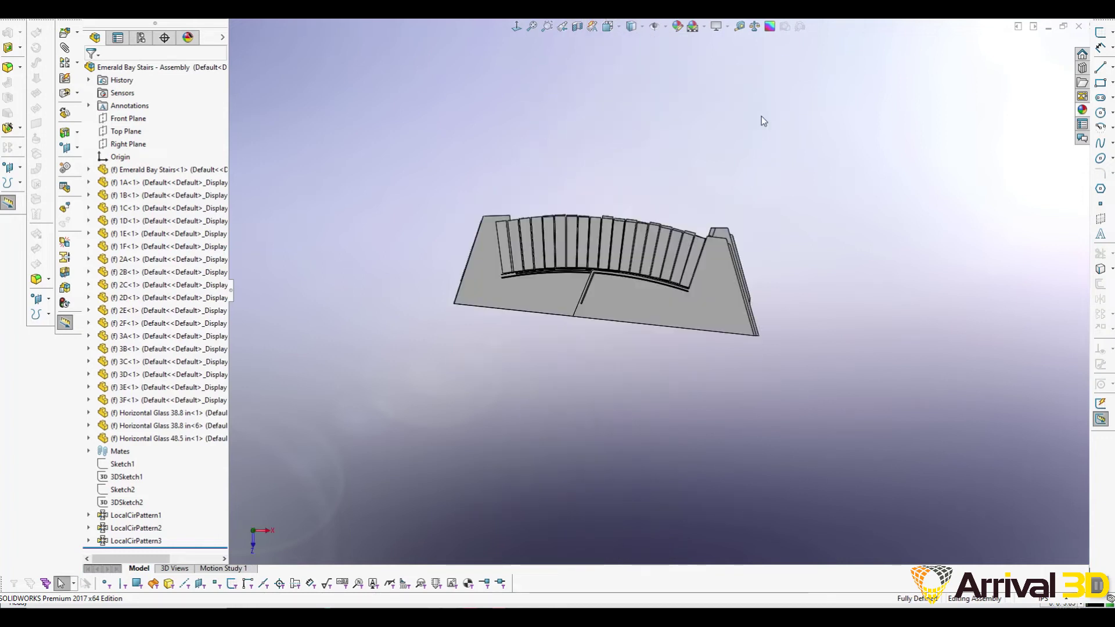
left_click(533, 26)
scroll(528, 101, "up", 2)
scroll(526, 103, "down", 3)
middle_click_drag(518, 158, 406, 75, "ctrl")
Set the assembly to the front view, fit it to the window and orbit around the full staircase.
key("ctrl+1")
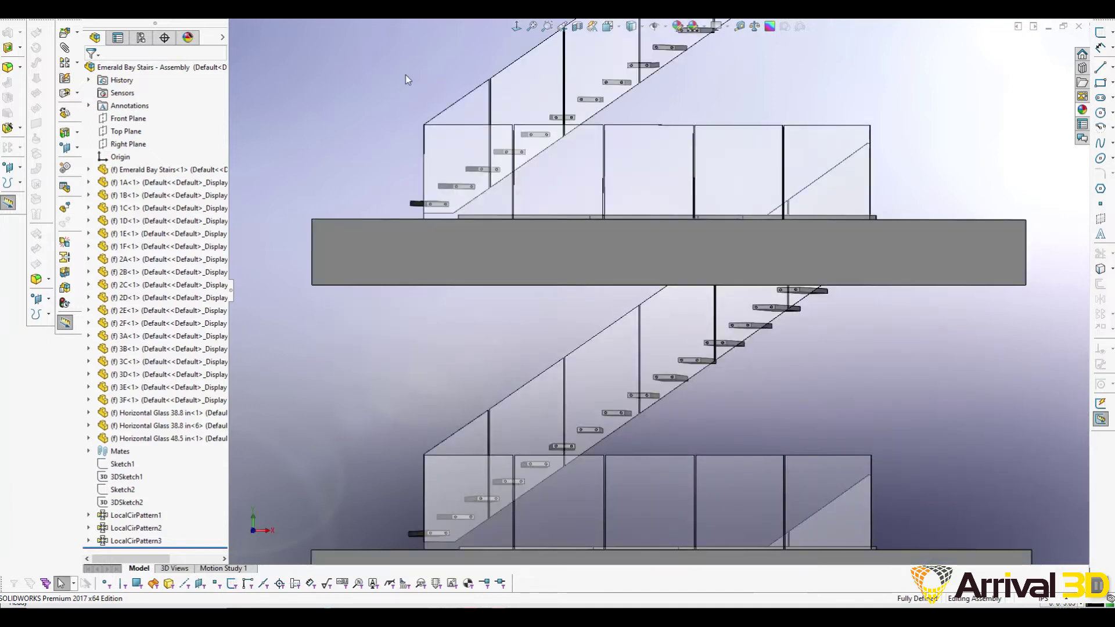
left_click(532, 26)
mouse_move(540, 195)
middle_mouse_down("ctrl")
mouse_move(450, 197)
mouse_move(593, 223)
mouse_move(535, 212)
middle_mouse_up("ctrl")
middle_click_drag(941, 413, 392, 324)
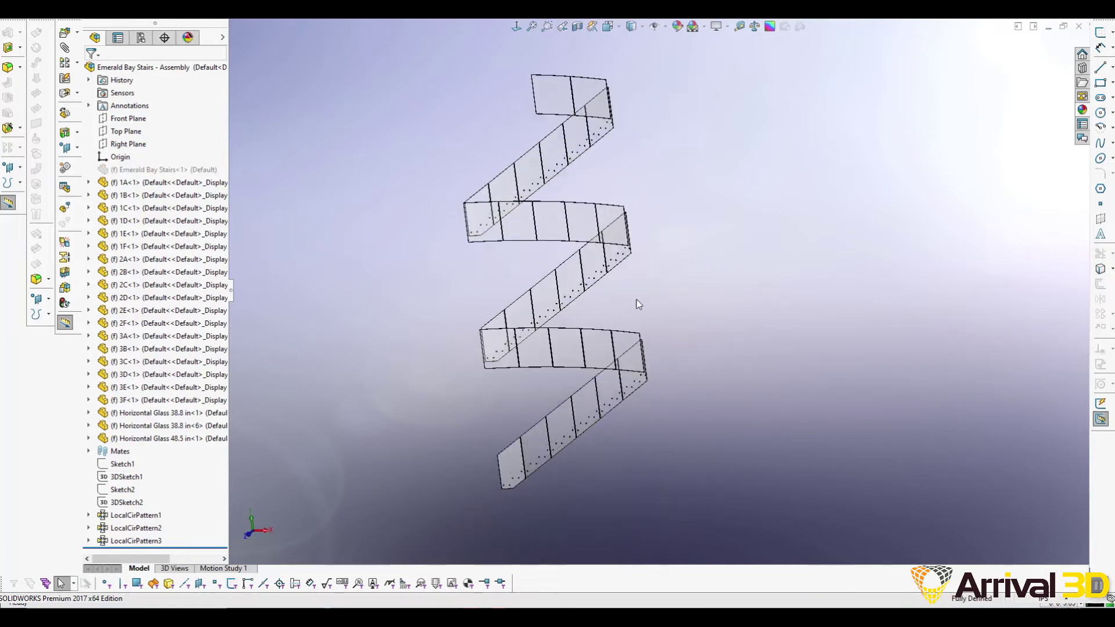
Orbit around the isolated glass panel spiral of the Emerald Bay Stairs assembly to view it from other angles.
middle_click_drag(637, 303, 781, 194)
middle_click_drag(629, 257, 510, 50)
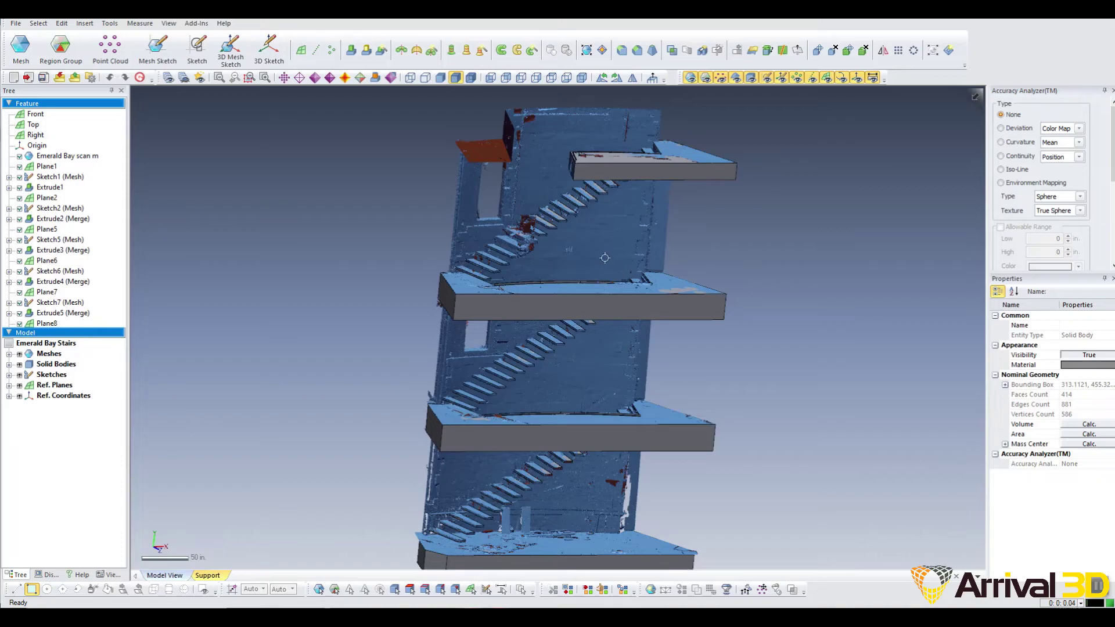
Switch to Geomagic Design X and hide the reverse-engineered solids Extrude1 through Extrude62, leaving the imported glass bodies over the scan.
right_click_drag(546, 349, 620, 320)
scroll(569, 461, "up", 6)
scroll(568, 280, "up", 3)
scroll(515, 308, "up", 2)
left_click(10, 365)
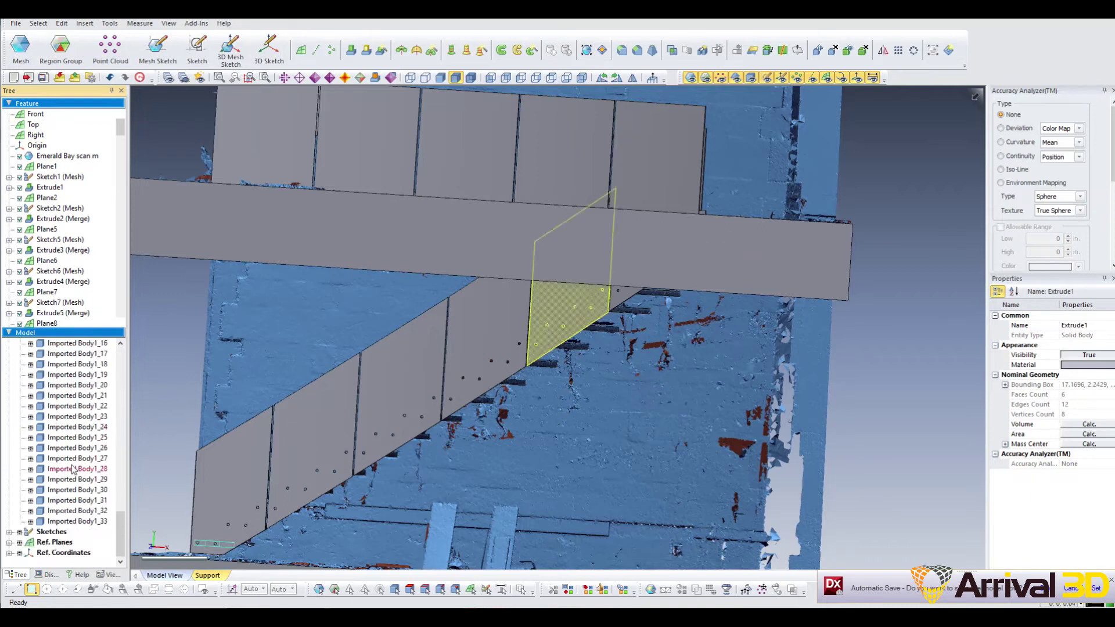
left_click(87, 395, "shift")
right_click(87, 394)
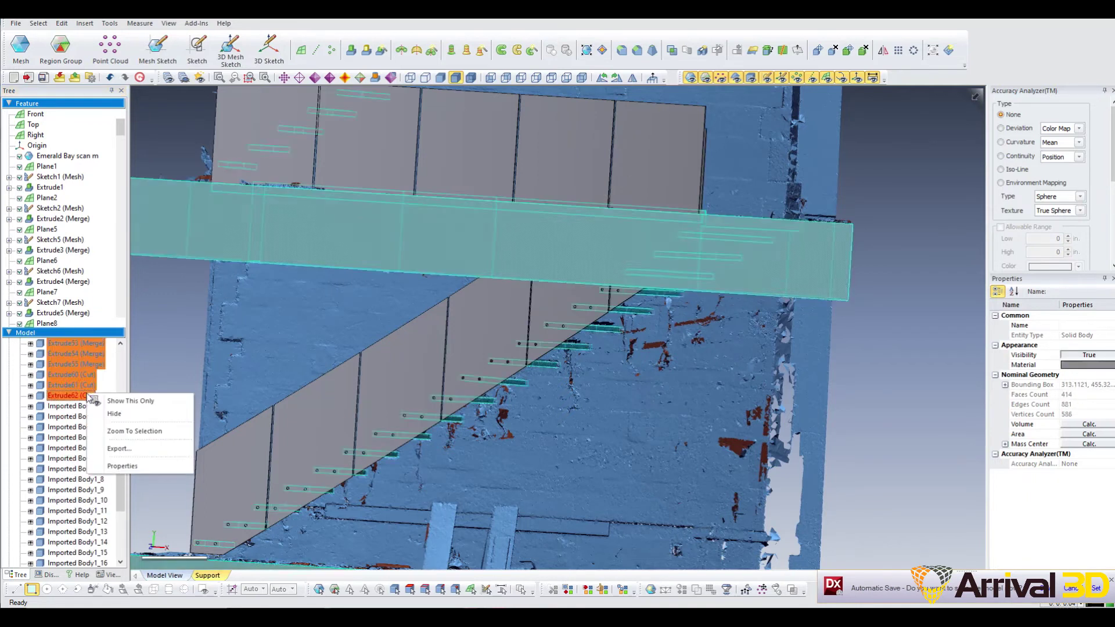
left_click(125, 415)
Examine the imported glass panels against the staircase scan from the front and at an angle, overall and close up.
right_click_drag(488, 297, 822, 357)
scroll(664, 369, "down", 5)
scroll(688, 406, "down", 3)
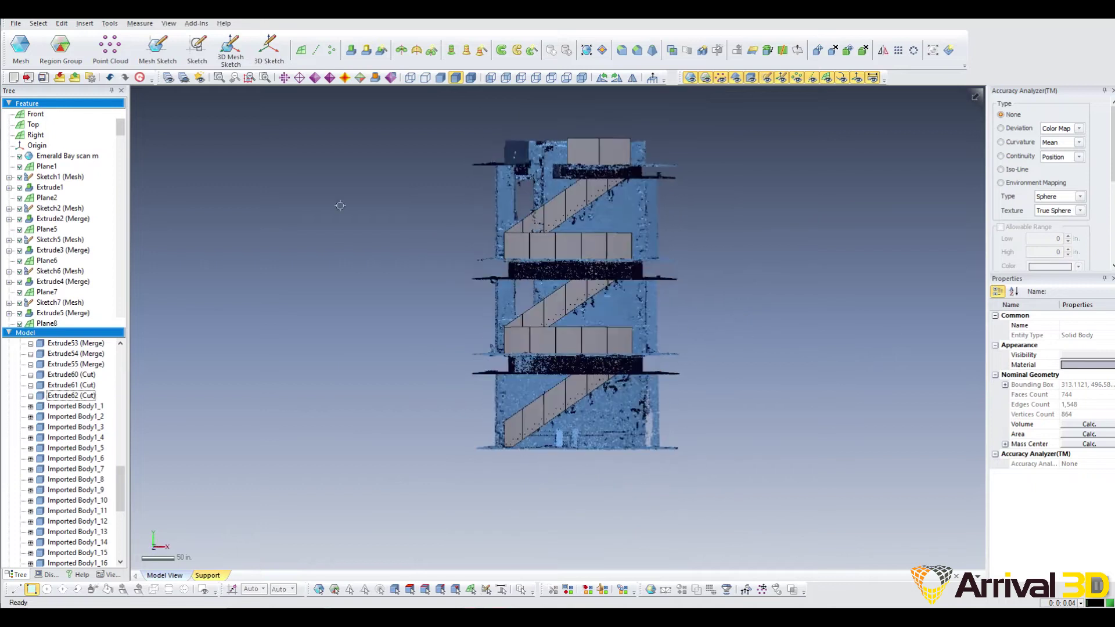
scroll(552, 149, "up", 5)
right_click_drag(580, 283, 534, 321, "ctrl")
scroll(534, 321, "down", 5)
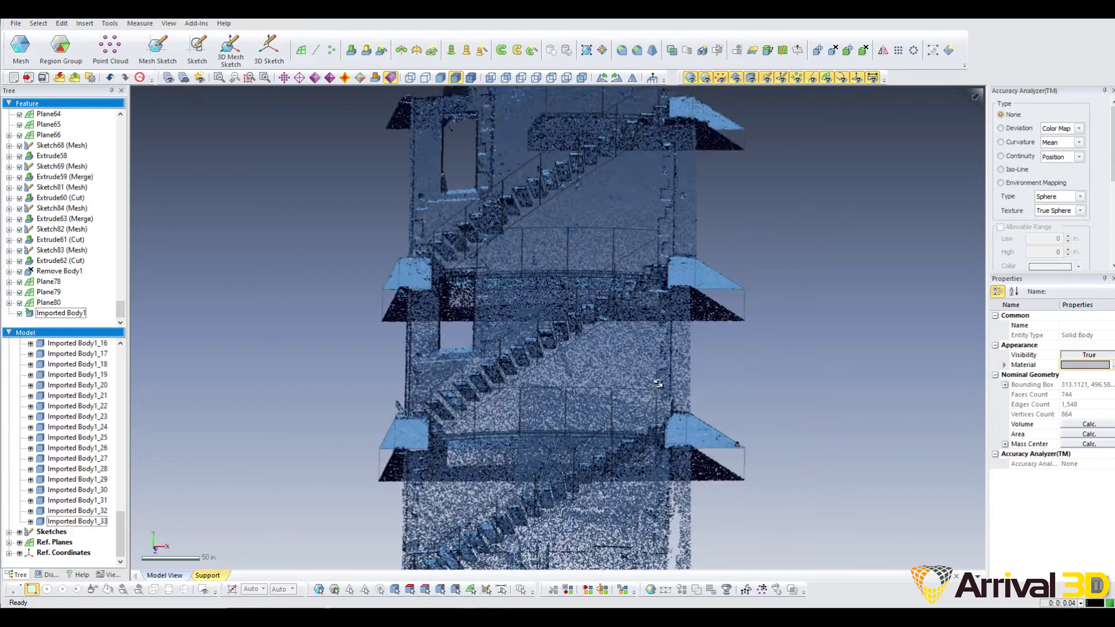
scroll(599, 305, "up", 10)
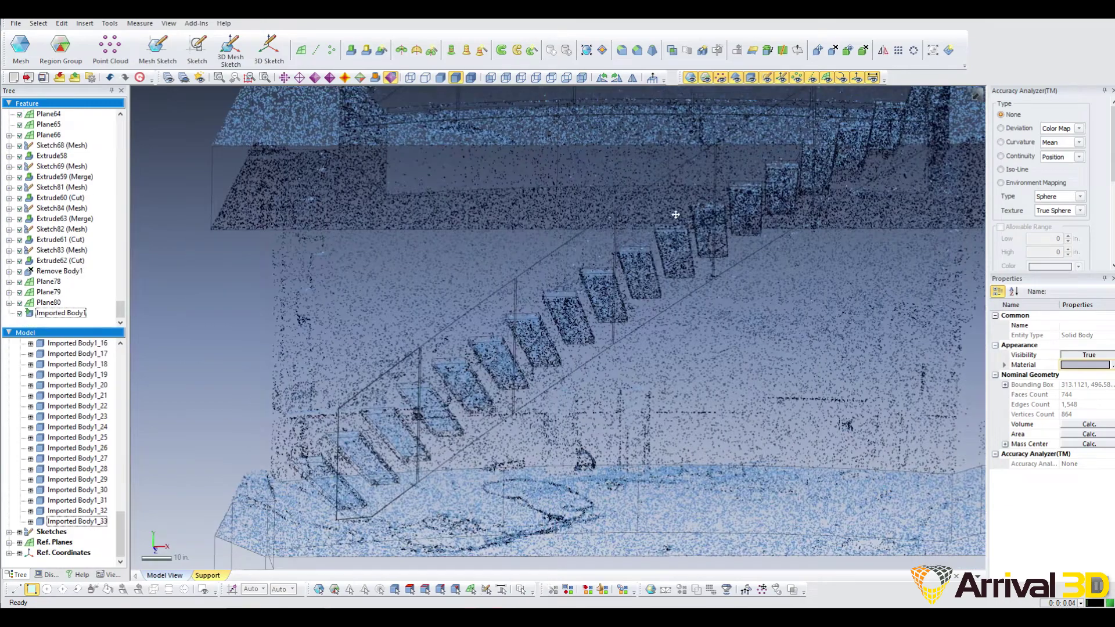
Inspect the scanned treads and wall of the lower flight from close range and several angles.
right_click_drag(599, 305, 590, 188)
left_click(393, 82)
right_click_drag(468, 217, 498, 331)
mouse_move(772, 380)
right_mouse_down("ctrl")
mouse_move(731, 406)
mouse_move(659, 297)
mouse_move(762, 346)
mouse_move(778, 266)
right_mouse_up("ctrl")
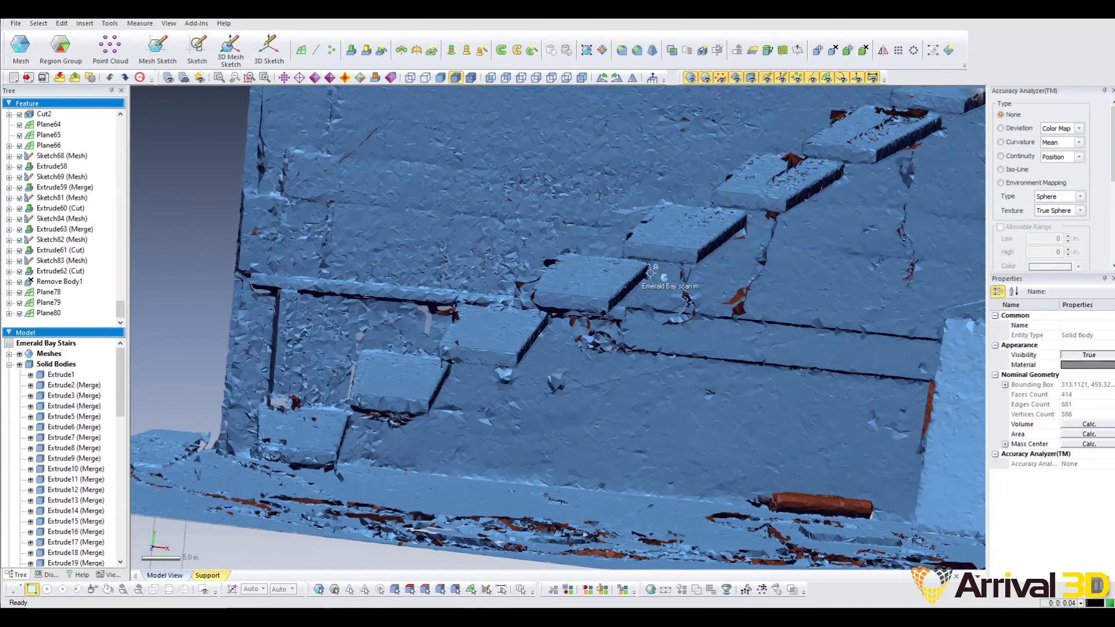
scroll(638, 273, "down", 5)
right_click_drag(620, 319, 650, 320)
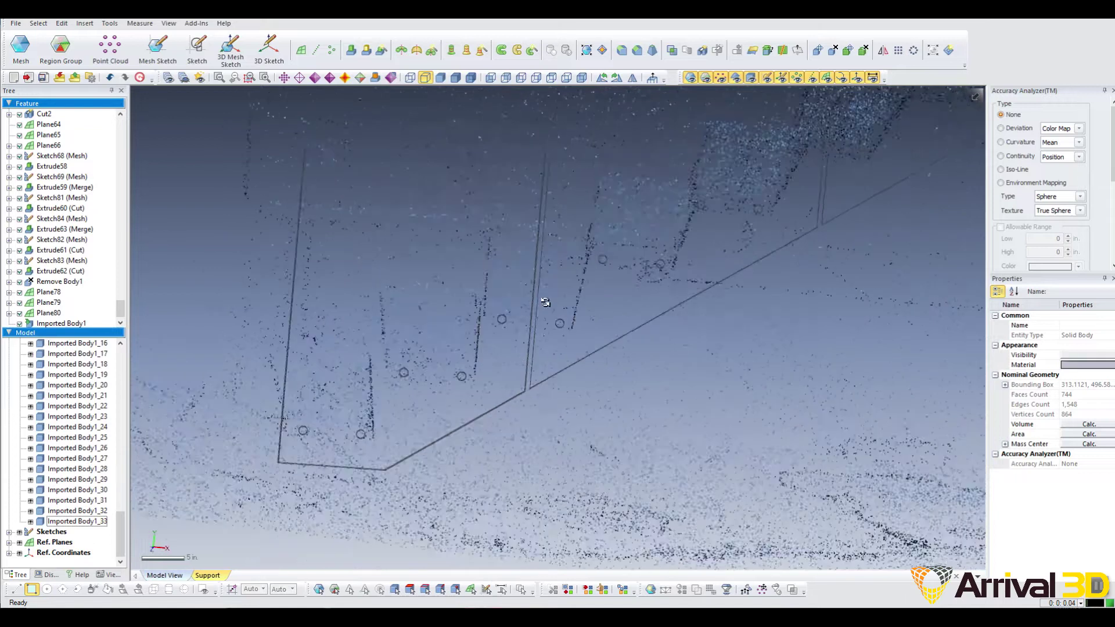
Check how the holes in the angled glass panels line up with the ends of the scanned treads.
mouse_move(558, 321)
right_mouse_down()
mouse_move(868, 369)
mouse_move(759, 345)
right_mouse_up()
mouse_move(855, 297)
right_mouse_down()
mouse_move(753, 308)
mouse_move(669, 373)
right_mouse_up()
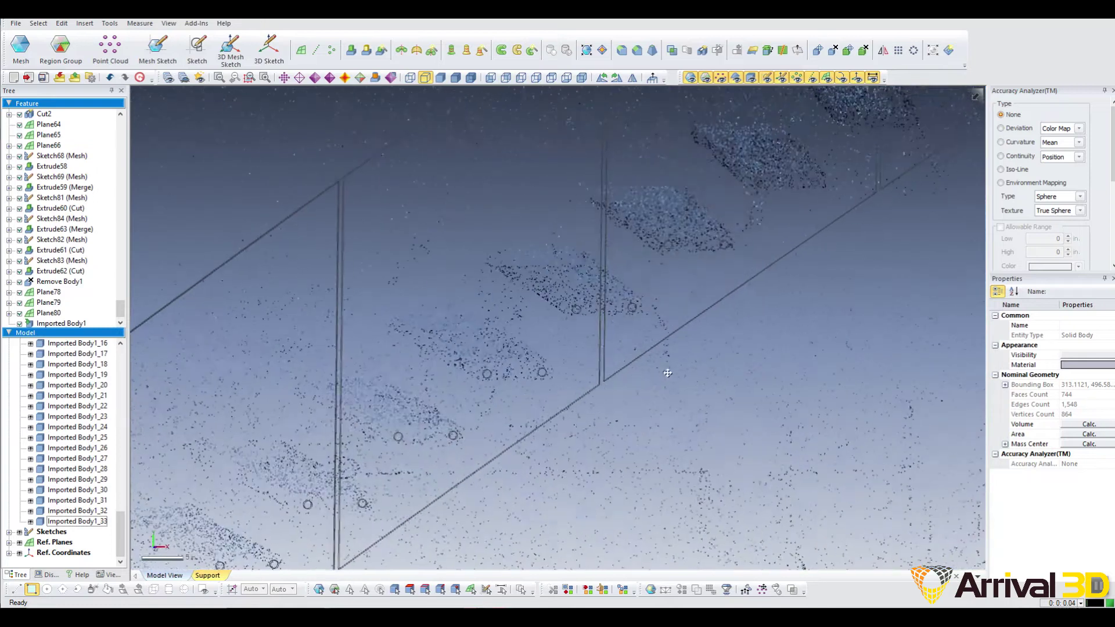
right_click_drag(636, 417, 575, 471, "ctrl")
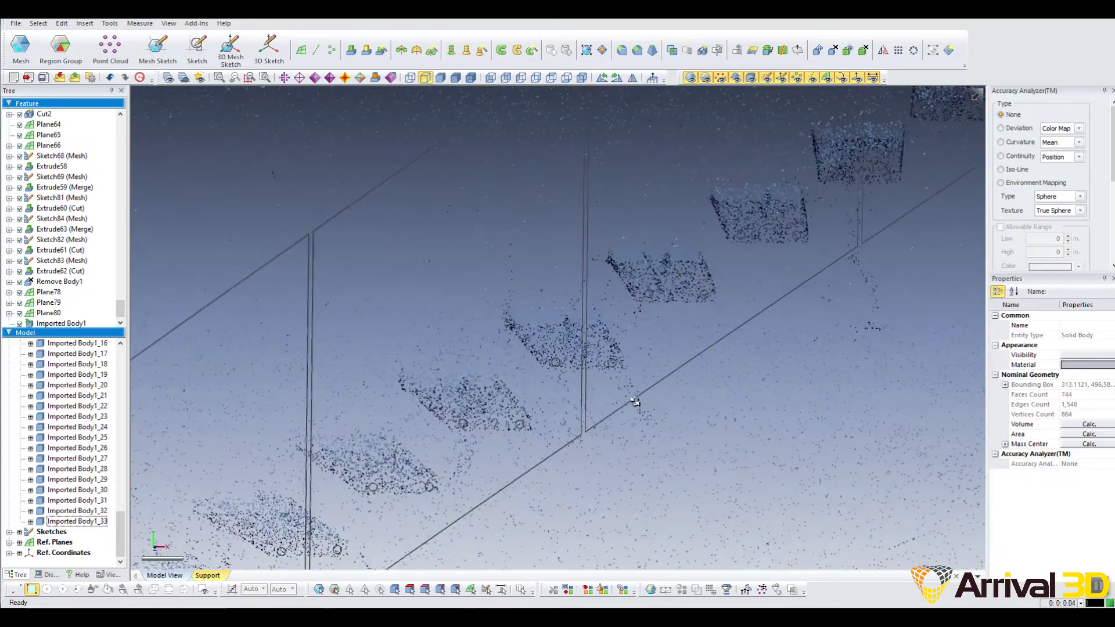
right_click_drag(601, 395, 618, 395)
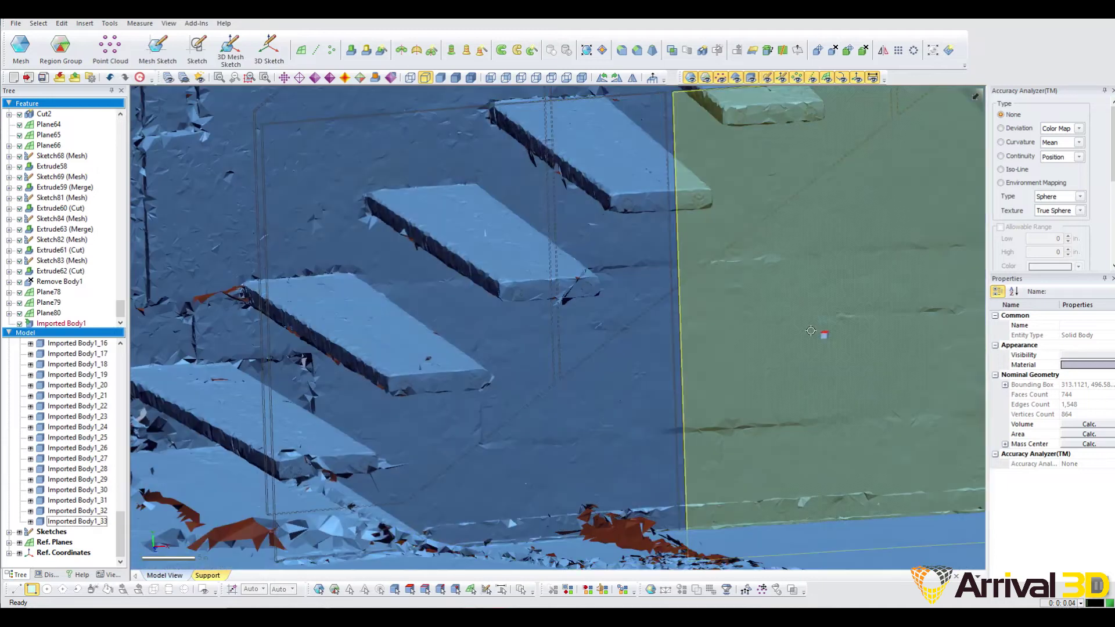
right_click_drag(876, 253, 704, 390, "ctrl")
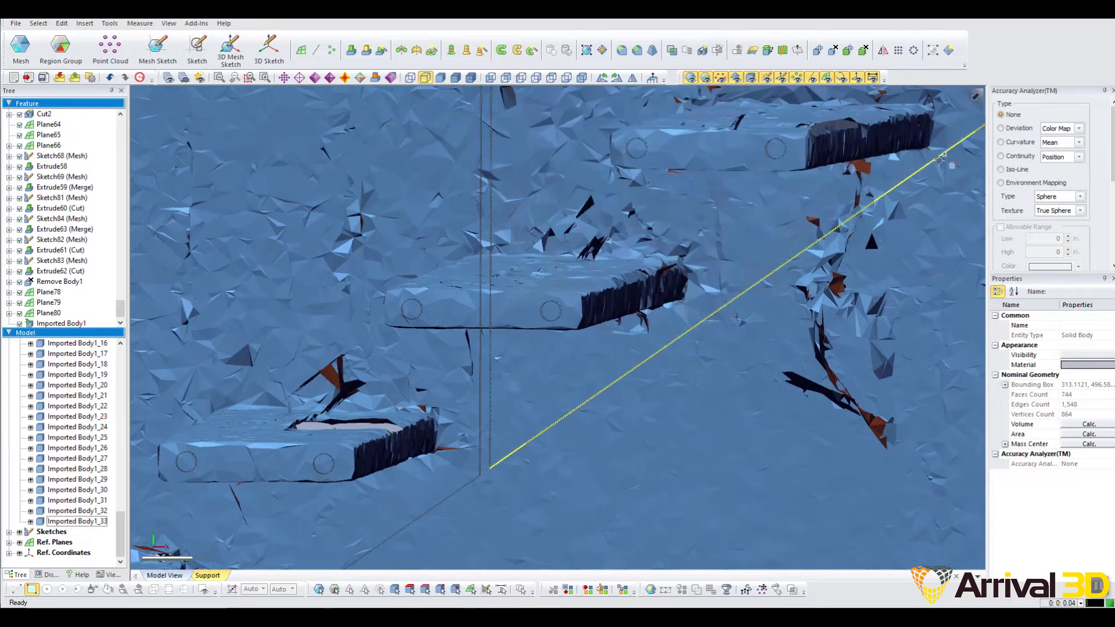
right_click_drag(940, 160, 735, 300)
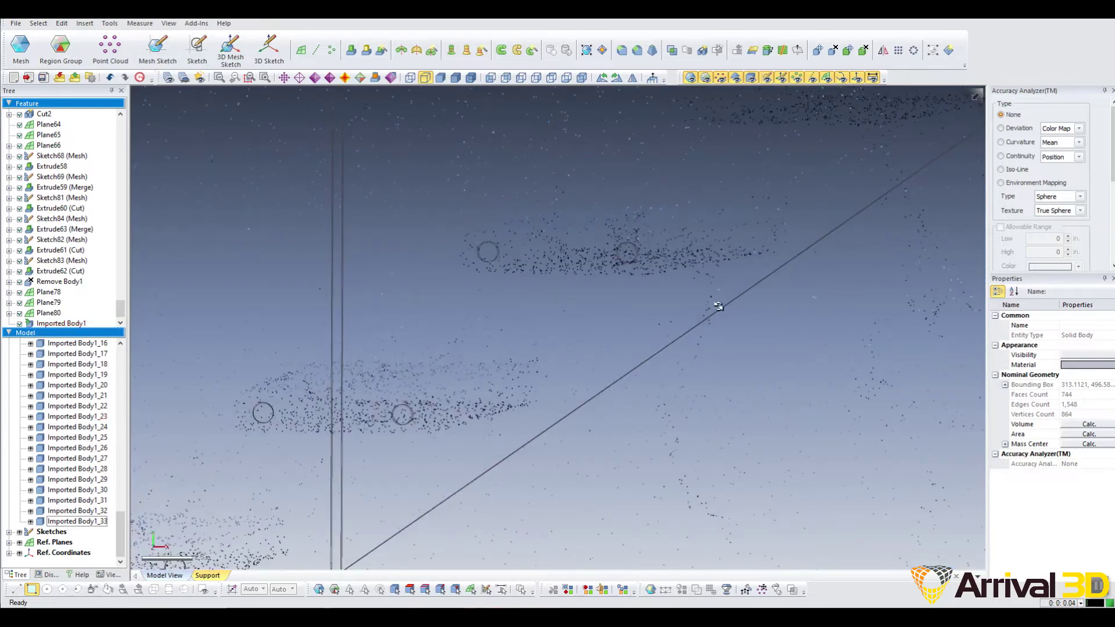
left_click(654, 271)
right_click_drag(655, 271, 886, 301)
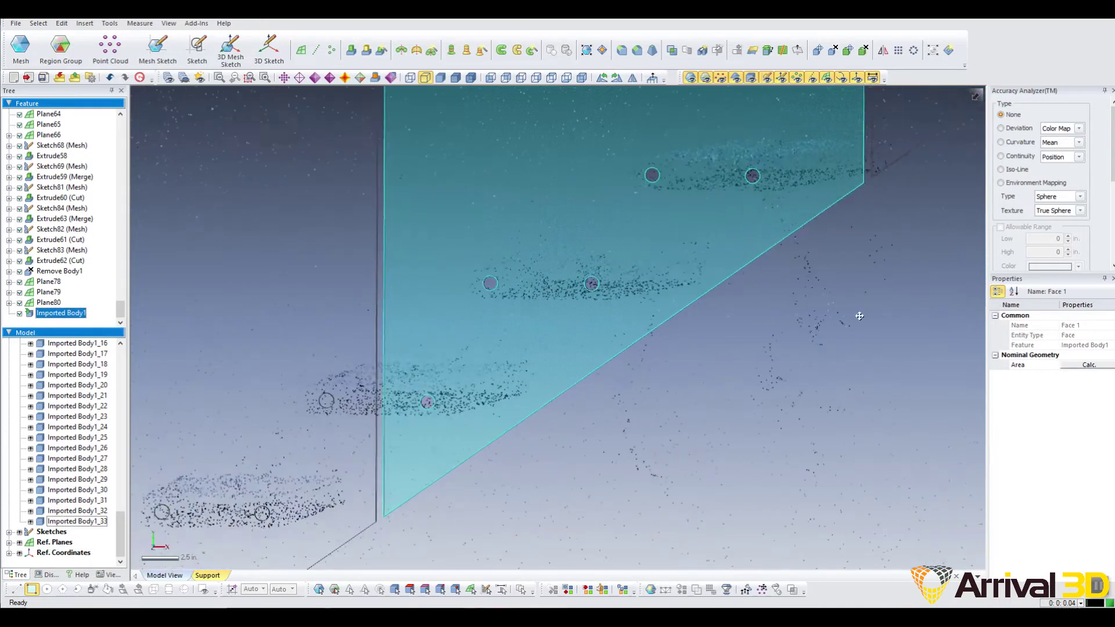
left_click(768, 344)
Inspect the panel joints and hole positions along another stair flight, and return to the front view.
scroll(756, 366, "down", 3)
mouse_move(751, 370)
right_mouse_down("ctrl")
mouse_move(726, 412)
mouse_move(753, 391)
right_mouse_up("ctrl")
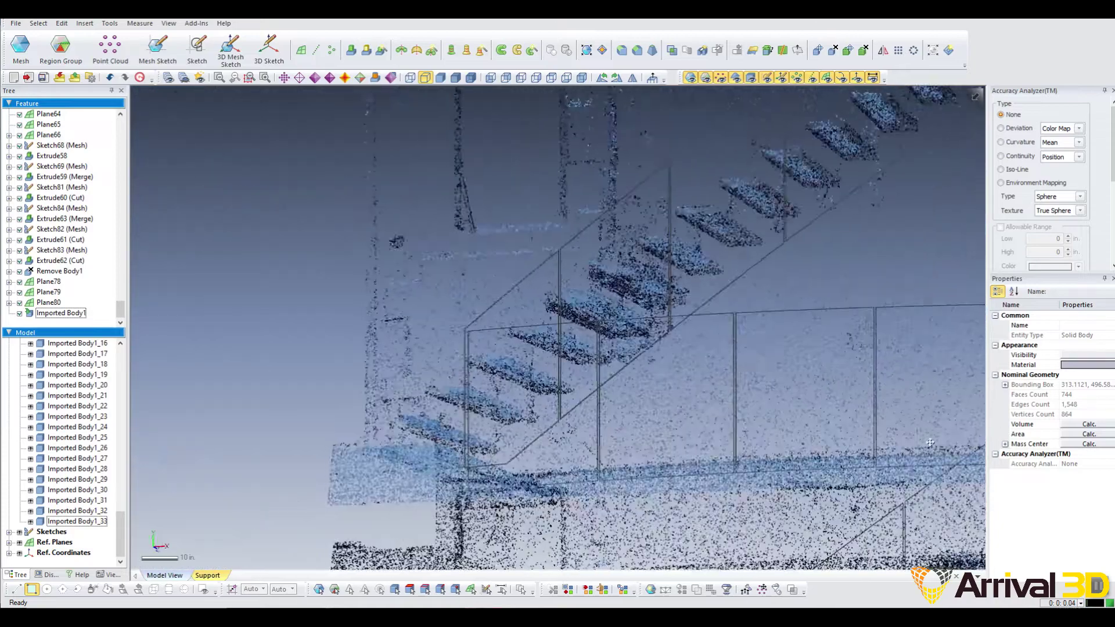
mouse_move(684, 374)
right_mouse_down()
mouse_move(700, 354)
mouse_move(671, 360)
right_mouse_up()
scroll(709, 339, "up", 3)
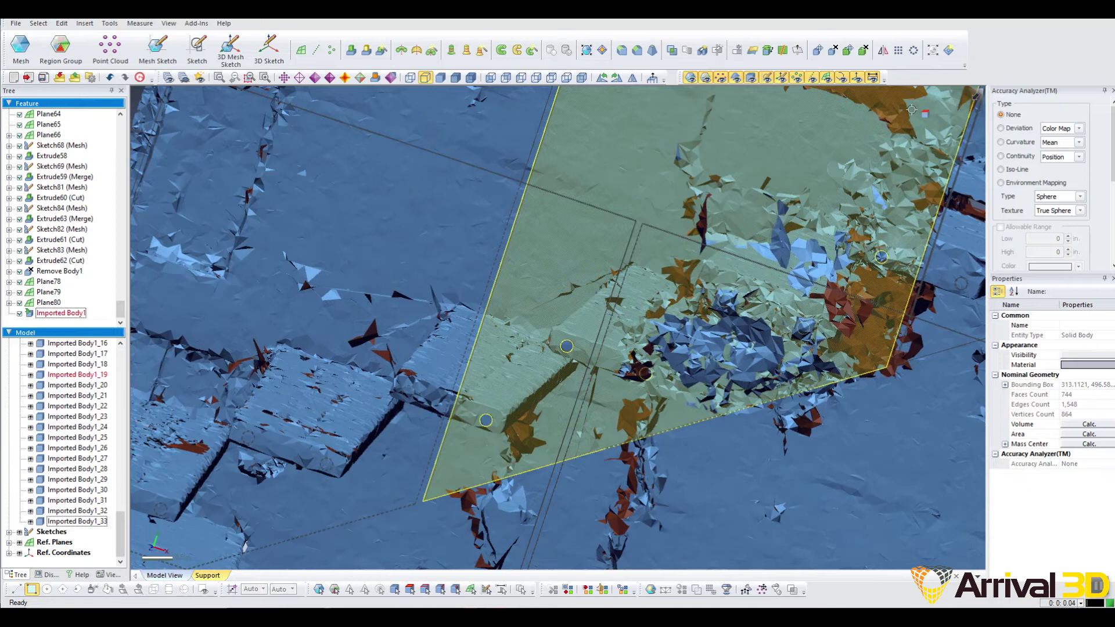
right_click_drag(569, 150, 503, 158)
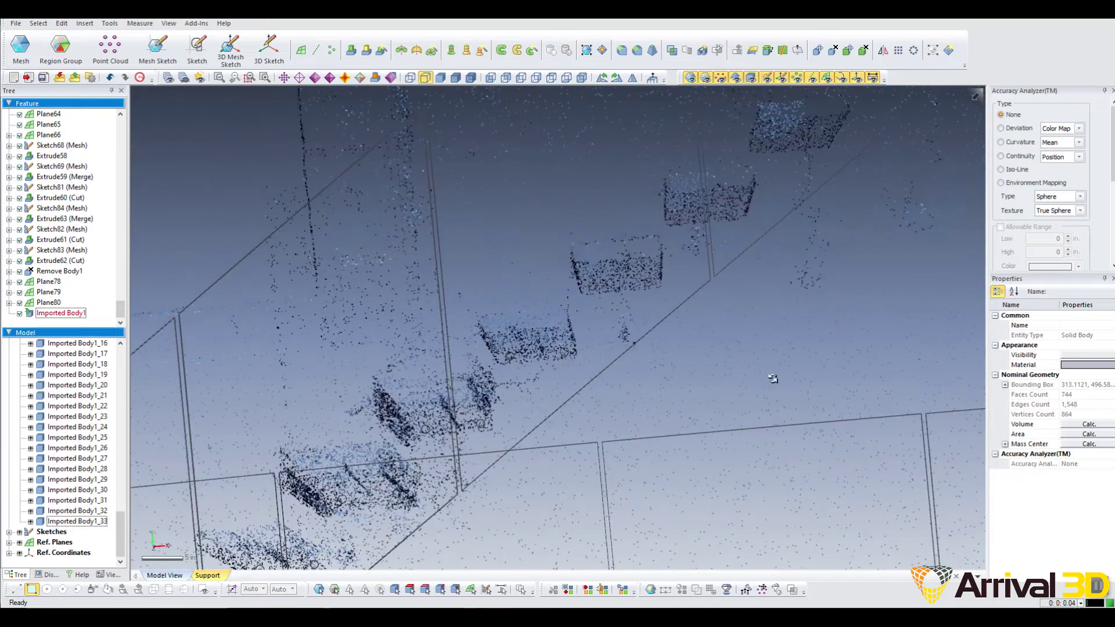
right_click_drag(738, 373, 737, 375)
right_click_drag(500, 458, 474, 461)
right_click_drag(595, 356, 834, 427)
right_click_drag(697, 460, 483, 100)
left_click(492, 81)
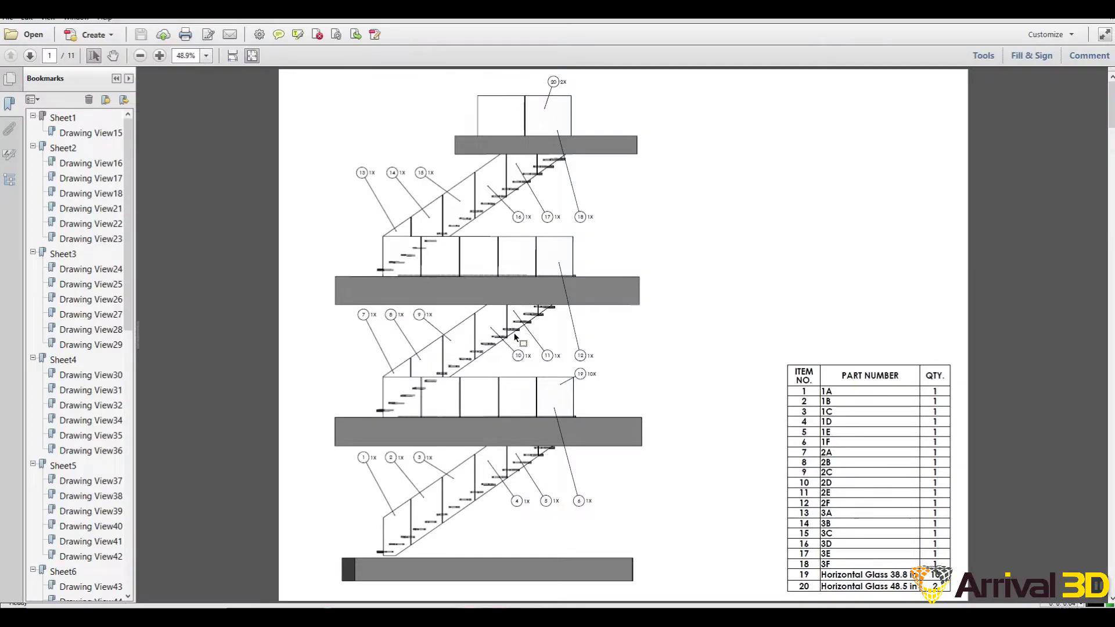
Switch to the 11-page staircase drawing PDF and page through its glass panel sheets.
scroll(515, 337, "down", 6)
scroll(517, 341, "down", 4)
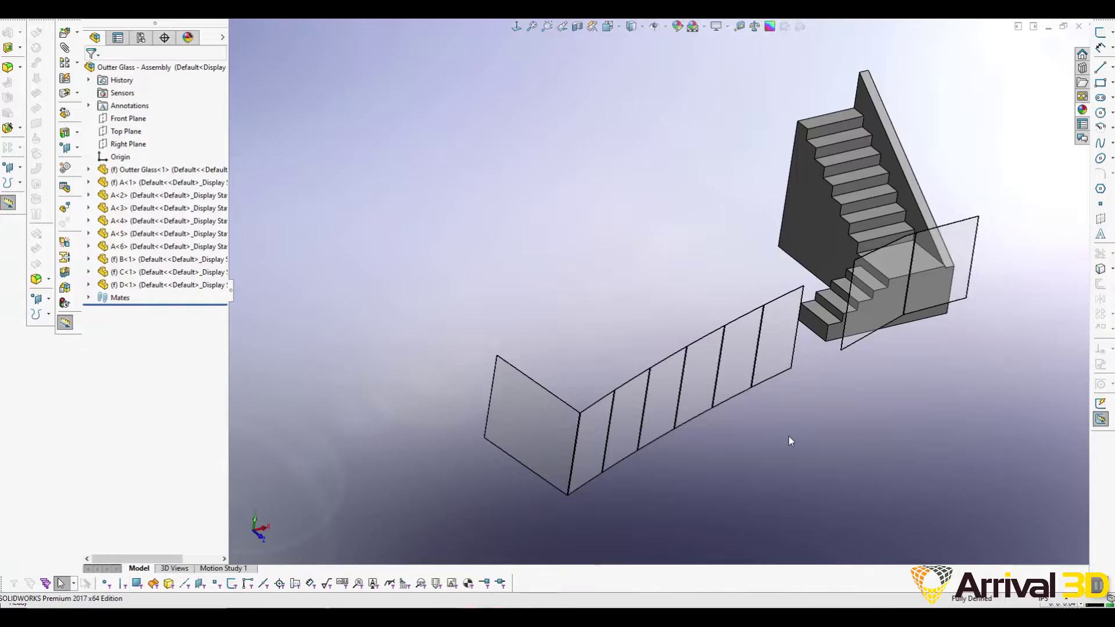
Switch to the Outter Glass assembly in SOLIDWORKS and orbit around its glass panels and steps.
middle_click_drag(789, 437, 932, 421)
scroll(749, 333, "down", 5)
middle_click_drag(758, 328, 734, 354)
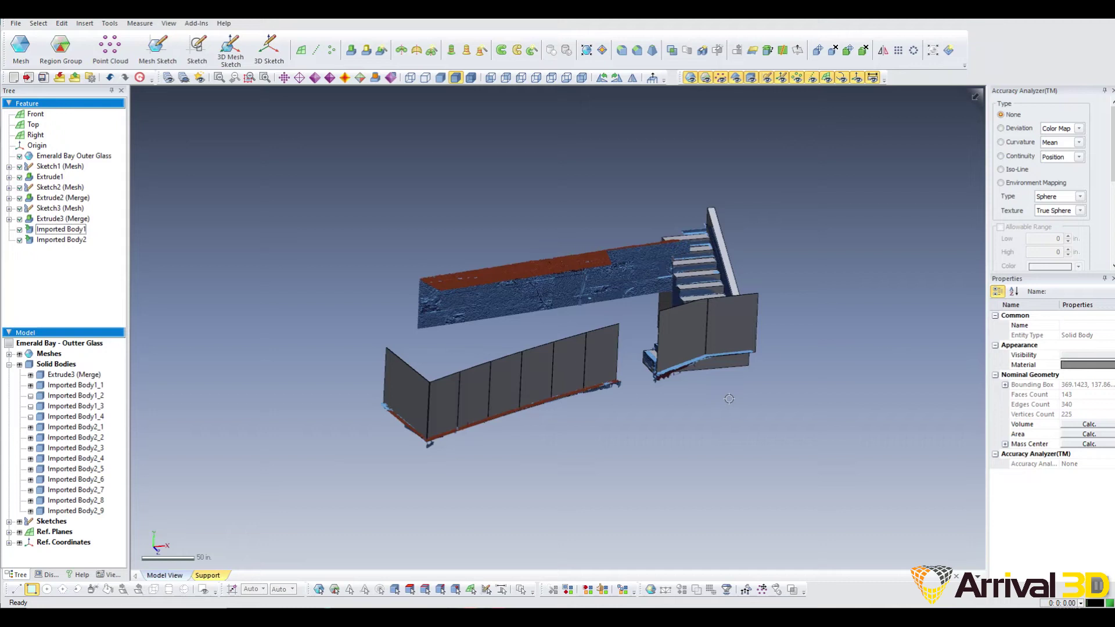
Switch to the Outter Glass scan in Geomagic Design X and compare its glass panels with the mesh from several angles.
right_click_drag(581, 325, 691, 244)
scroll(691, 244, "down", 5)
left_click(492, 78)
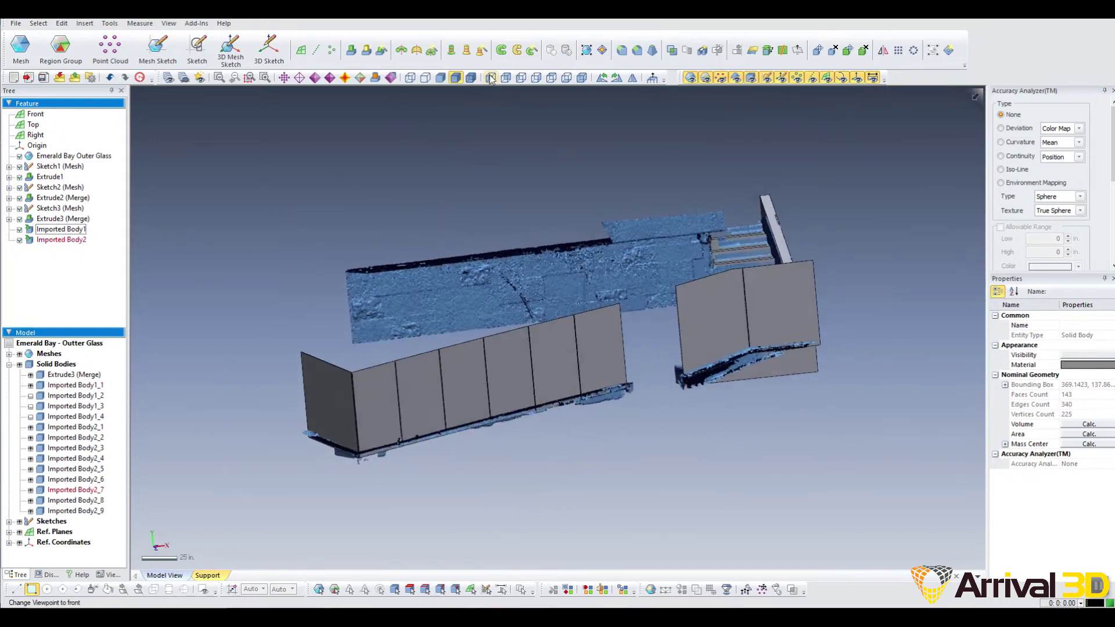
right_click_drag(859, 200, 776, 215, "ctrl")
right_click_drag(860, 226, 965, 273)
scroll(747, 264, "up", 4)
right_click_drag(747, 264, 654, 396, "ctrl")
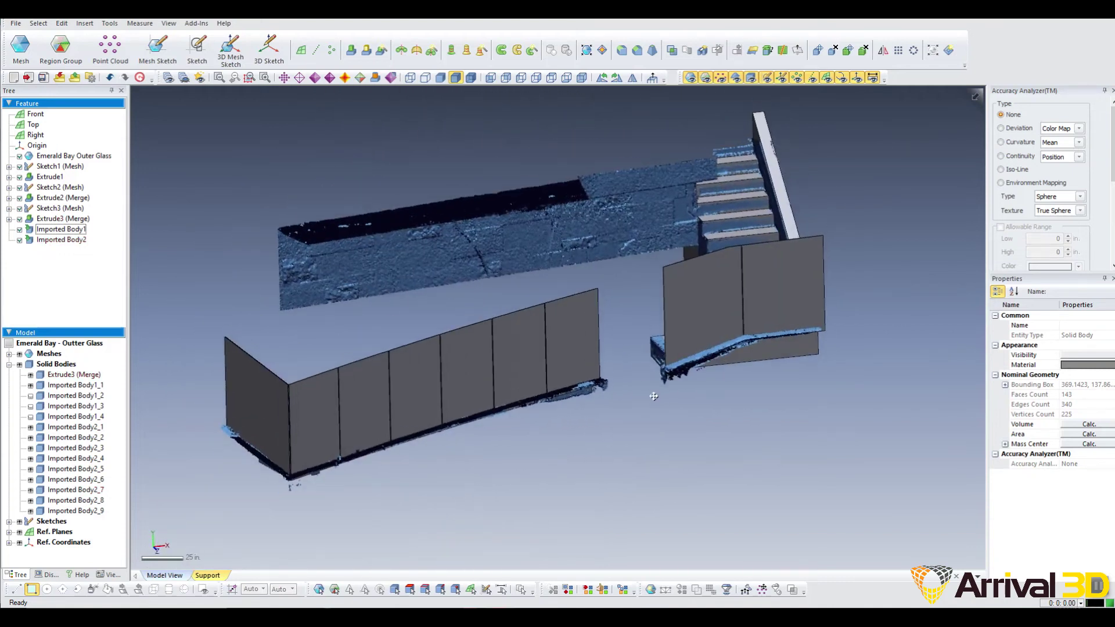
Display the solids as edges only and inspect the glass panels' lower edges along the scanned base channel.
left_click(428, 79)
scroll(410, 459, "up", 4)
right_click_drag(410, 459, 735, 319, "ctrl")
scroll(525, 386, "up", 2)
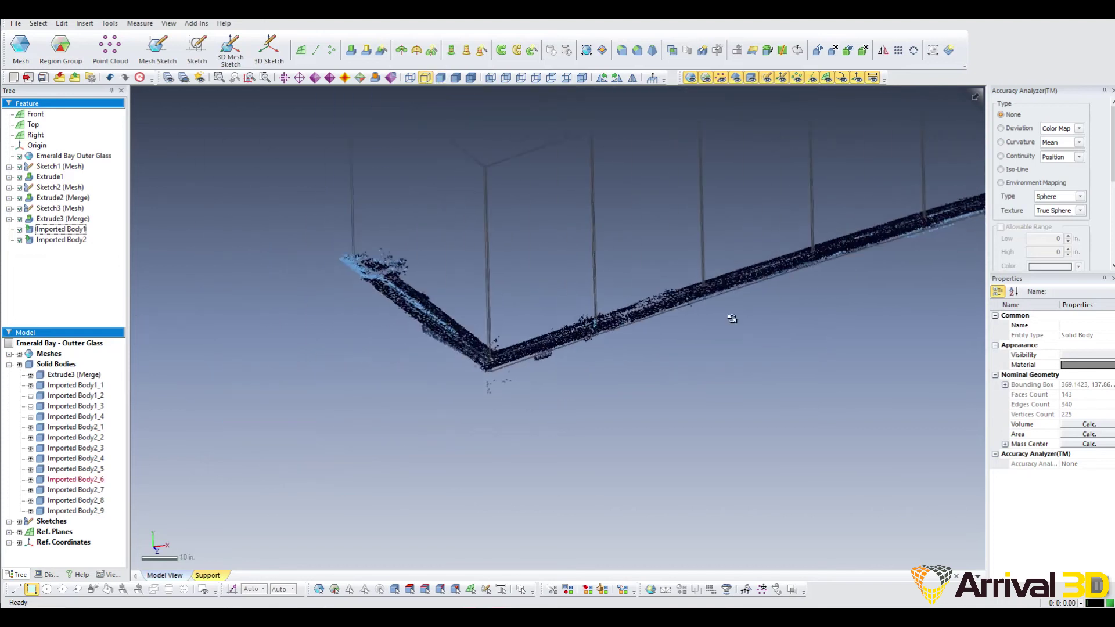
scroll(593, 342, "up", 5)
right_click_drag(593, 343, 579, 384)
scroll(579, 384, "up", 3)
right_click_drag(941, 491, 637, 488, "ctrl")
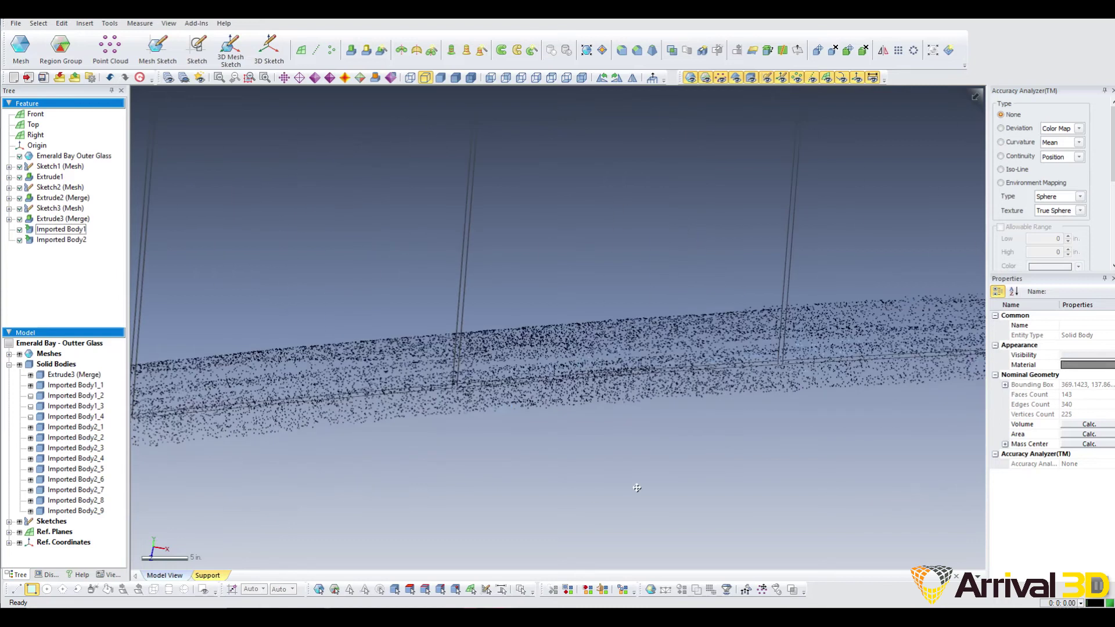
right_click_drag(860, 493, 528, 473, "ctrl")
right_click_drag(711, 467, 398, 378)
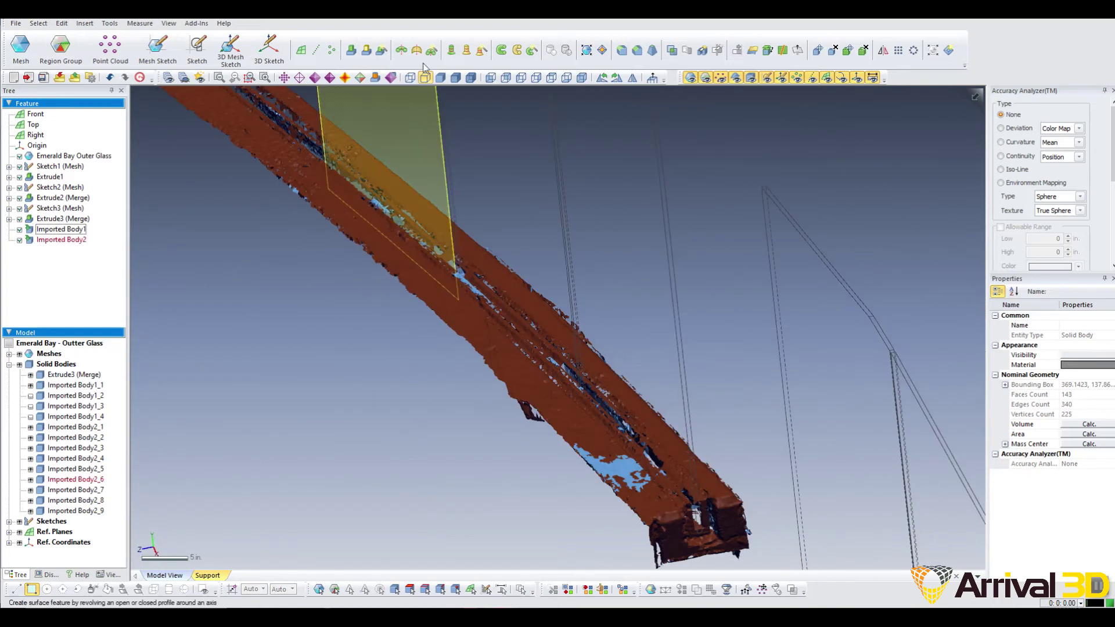
Display the solids shaded and inspect how the glass sits in the slot at the scanned channel ends.
left_click(441, 77)
right_click_drag(719, 465, 663, 299, "ctrl")
scroll(663, 299, "up", 4)
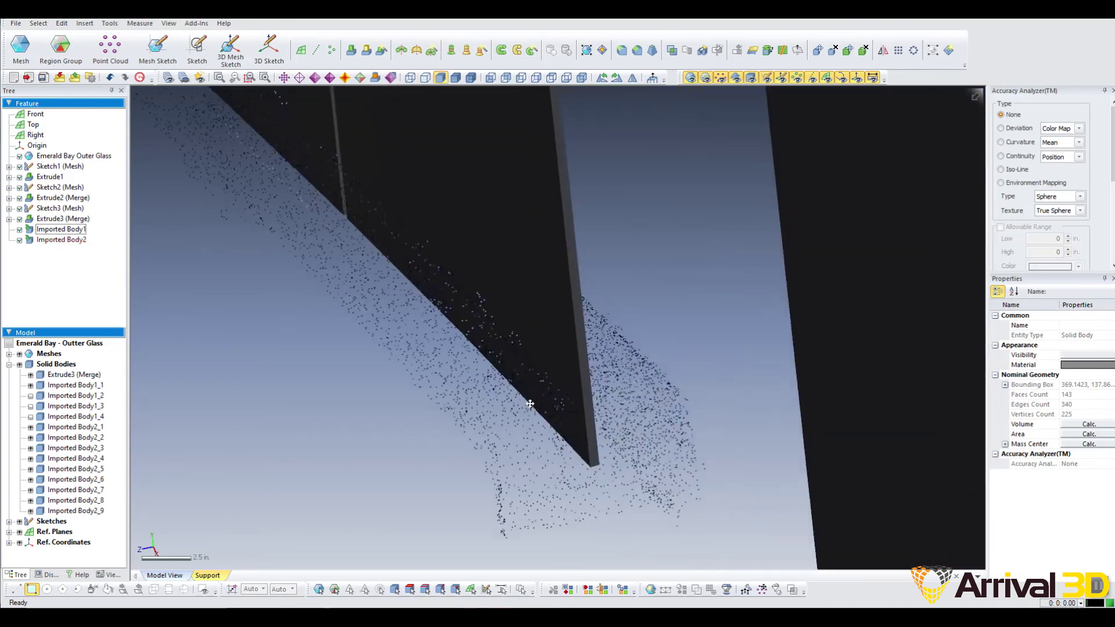
right_click_drag(528, 404, 530, 363)
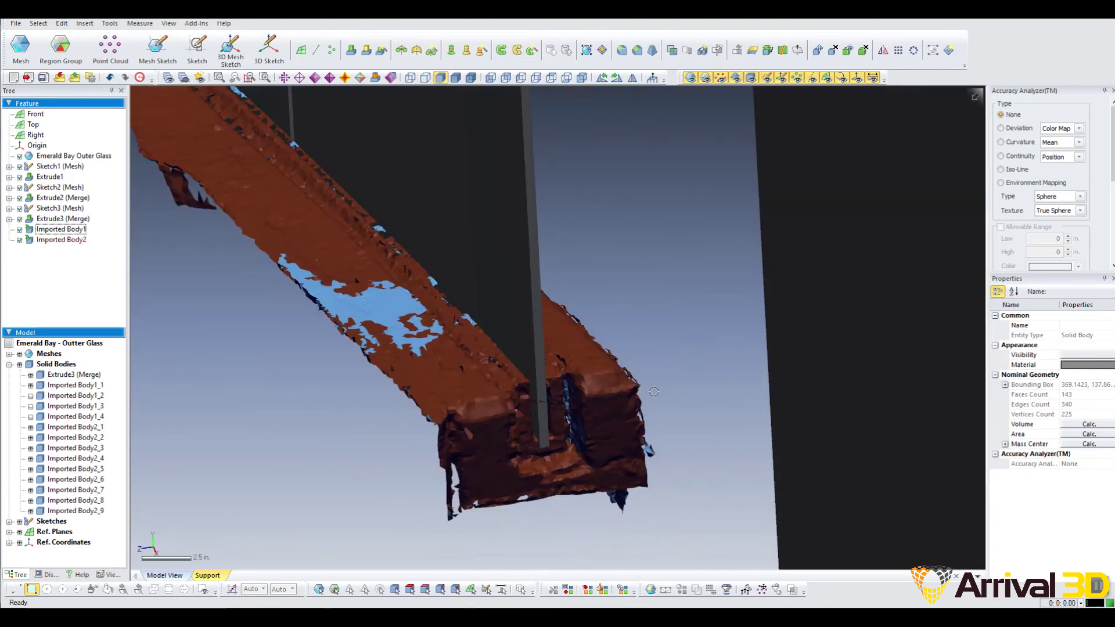
scroll(699, 391, "down", 5)
right_click_drag(700, 391, 376, 300)
scroll(587, 360, "up", 5)
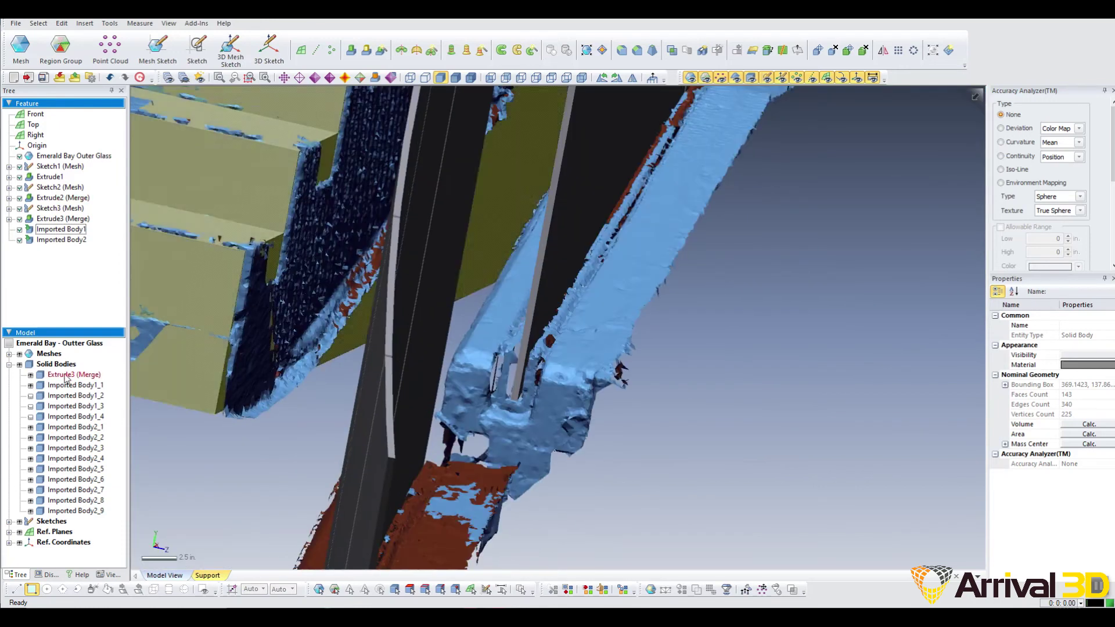
Toggle the visibility of all solid bodies to compare them with the bare scan, and return to the front view.
left_click(22, 365)
left_click(21, 365)
left_click(22, 364)
scroll(144, 306, "down", 3)
left_click(20, 365)
right_click_drag(489, 267, 633, 150)
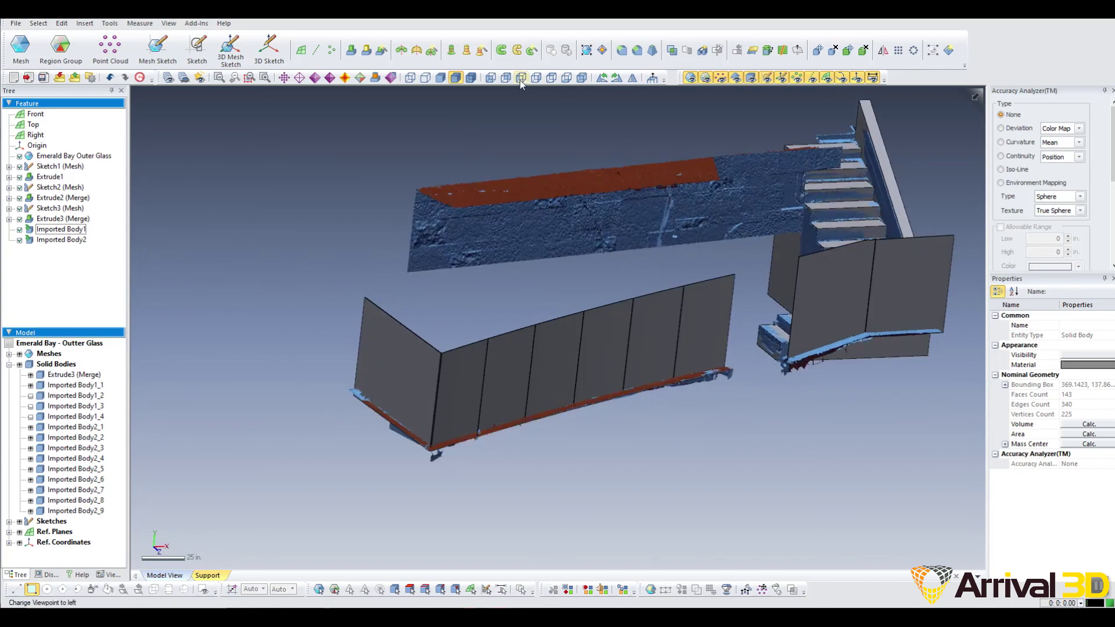
left_click(489, 78)
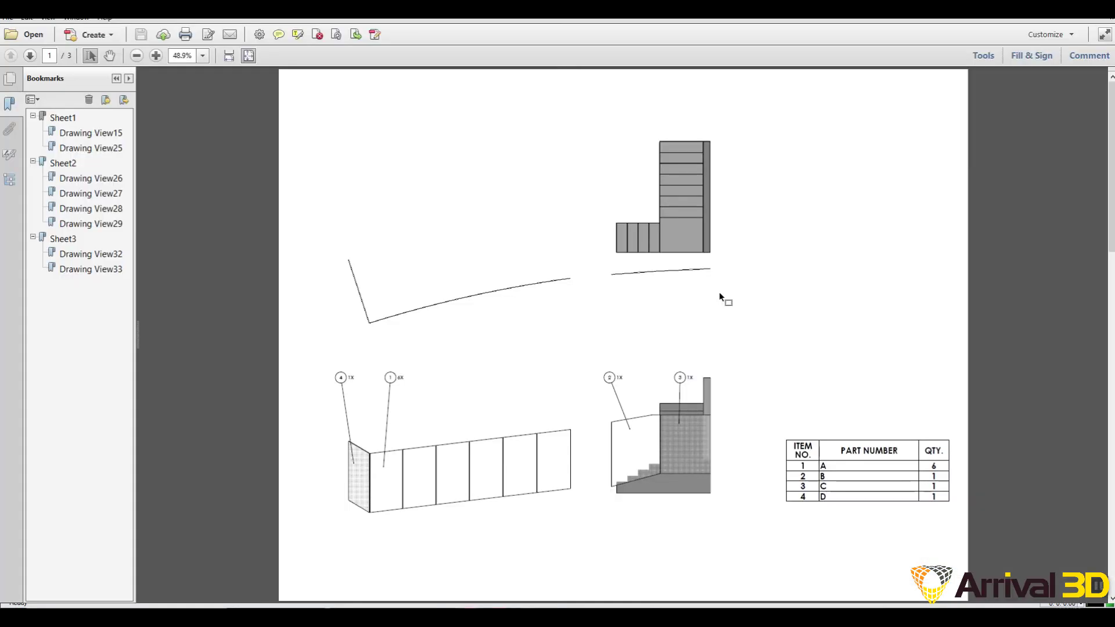
Switch to the three-page outer glass drawing PDF and page through its layout and panel dimension sheets.
scroll(720, 295, "down", 3)
scroll(720, 295, "down", 3)
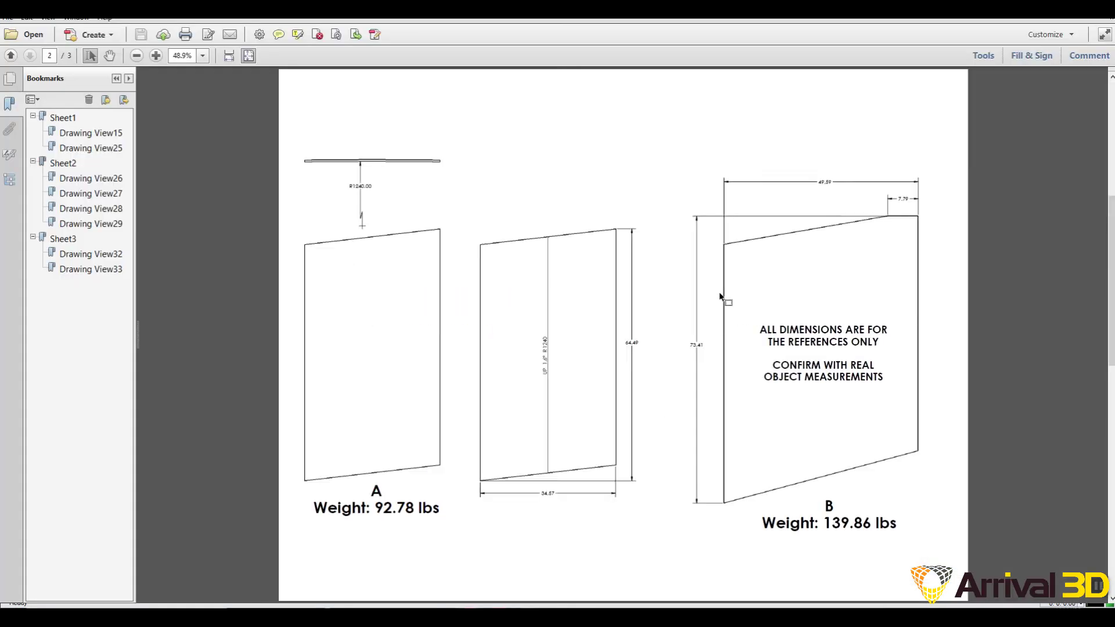
scroll(720, 295, "down", 3)
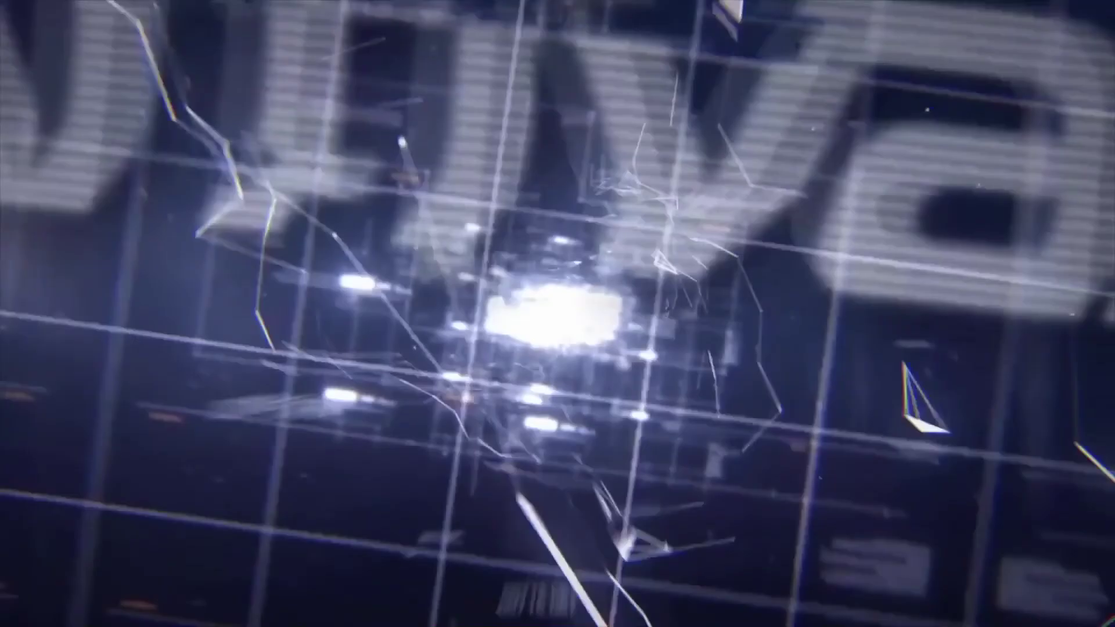